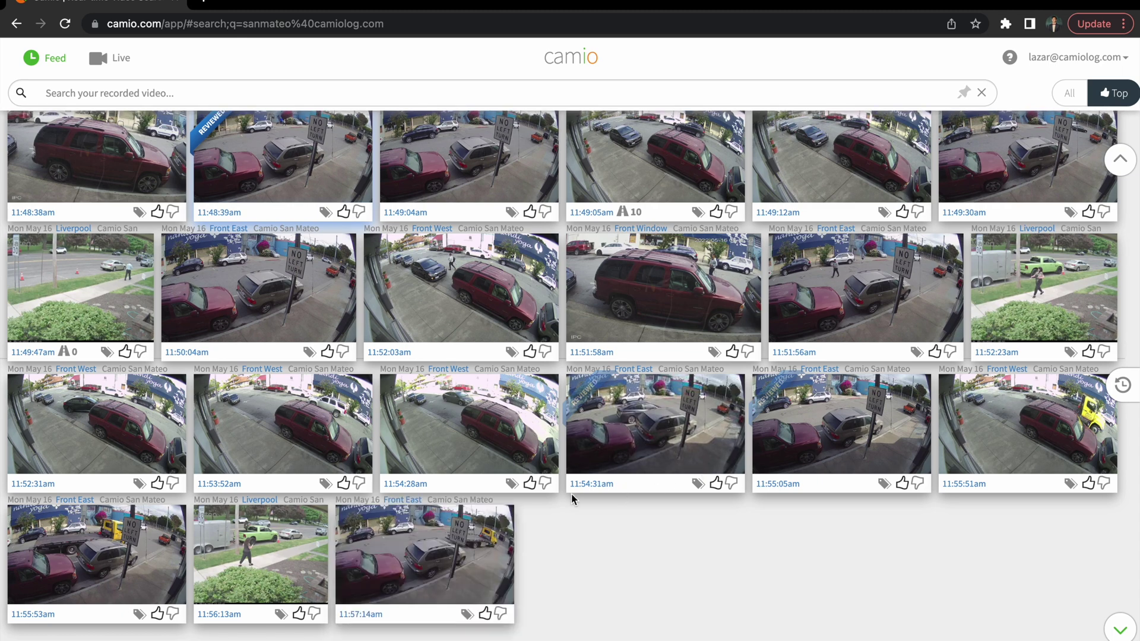
Bring the San Mateo feed down to the 11:57am Front East clip tiles
{"action": "mouse_move", "coordinate": [357, 577]}
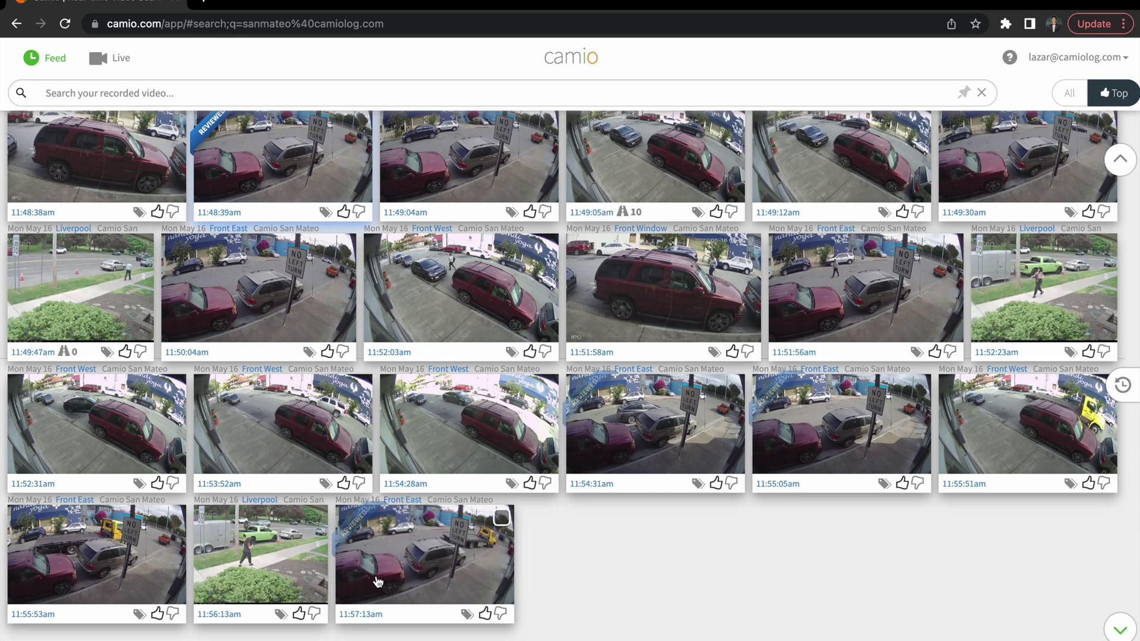
Play the 11:57 Front East clip, zoom in on the yellow tow truck, then zoom back out
{"action": "left_click", "coordinate": [445, 569]}
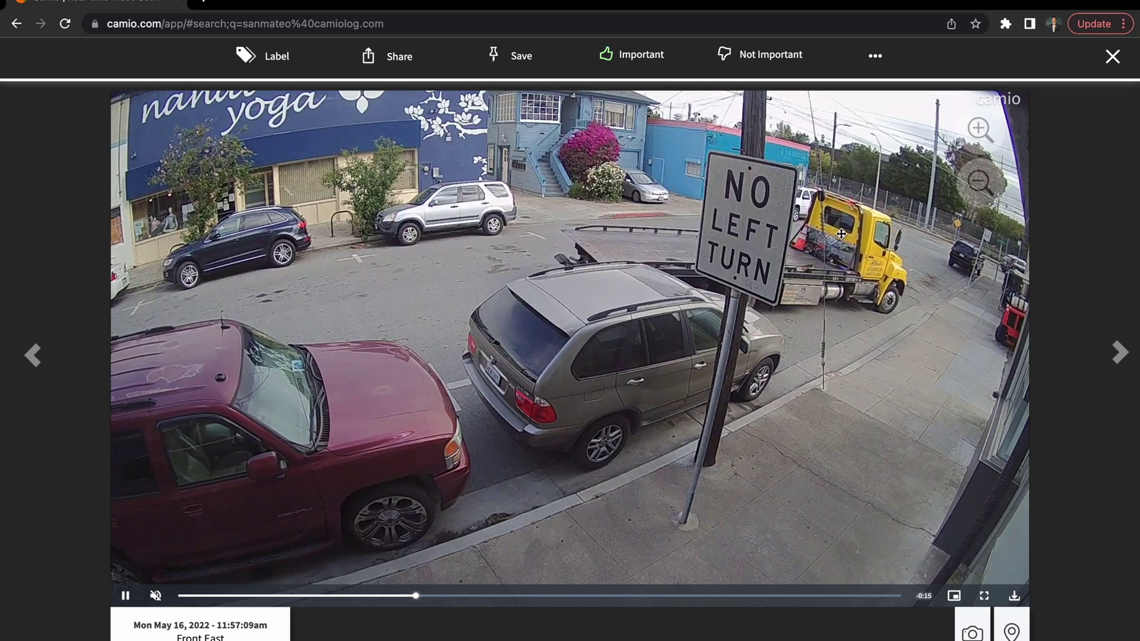
{"action": "scroll", "coordinate": [841, 234], "scroll_direction": "up", "scroll_amount": 5}
{"action": "left_click_drag", "start_coordinate": [841, 234], "coordinate": [715, 233]}
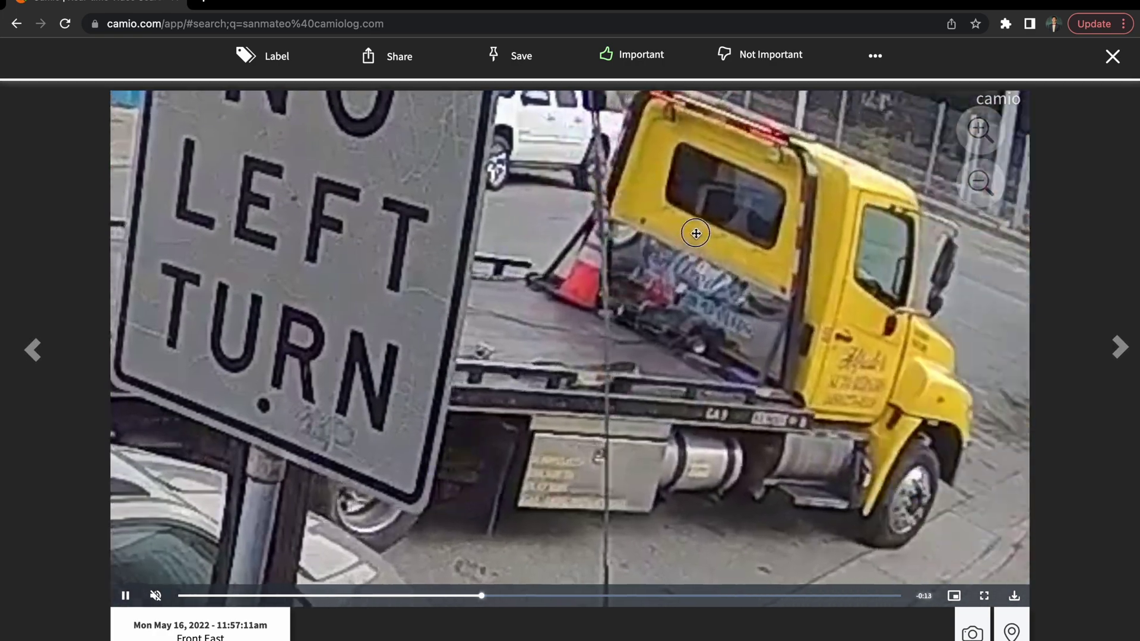
{"action": "scroll", "coordinate": [808, 361], "scroll_direction": "up", "scroll_amount": 5}
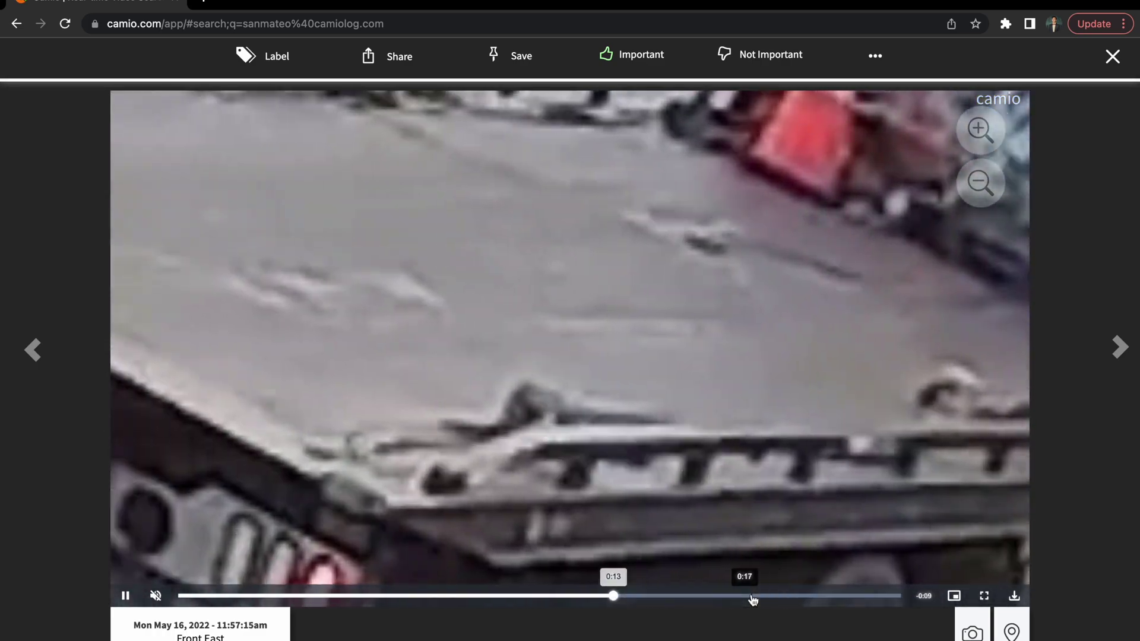
{"action": "scroll", "coordinate": [788, 447], "scroll_direction": "down", "scroll_amount": 10}
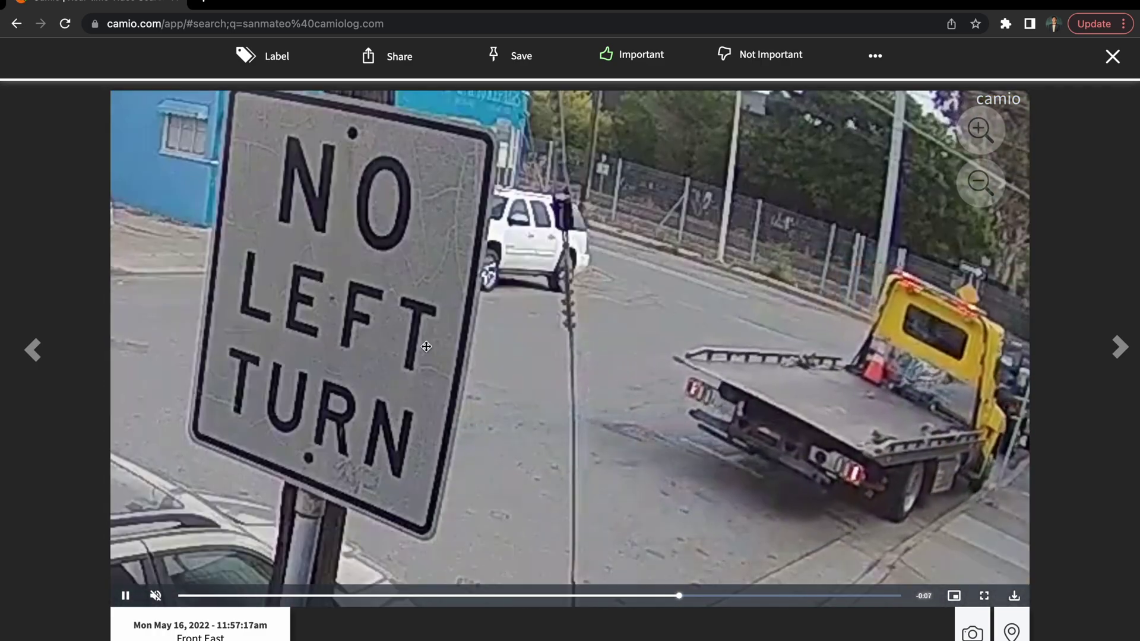
{"action": "scroll", "coordinate": [426, 346], "scroll_direction": "down", "scroll_amount": 5}
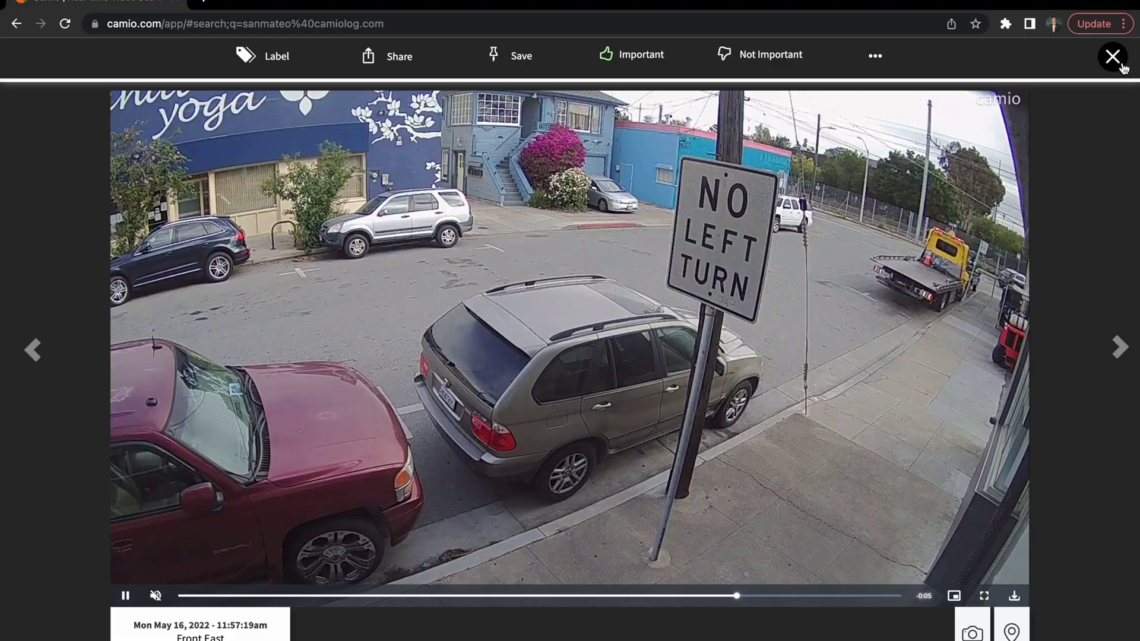
Close the clip player and search the recordings for 'people front west'
{"action": "left_click", "coordinate": [1121, 65]}
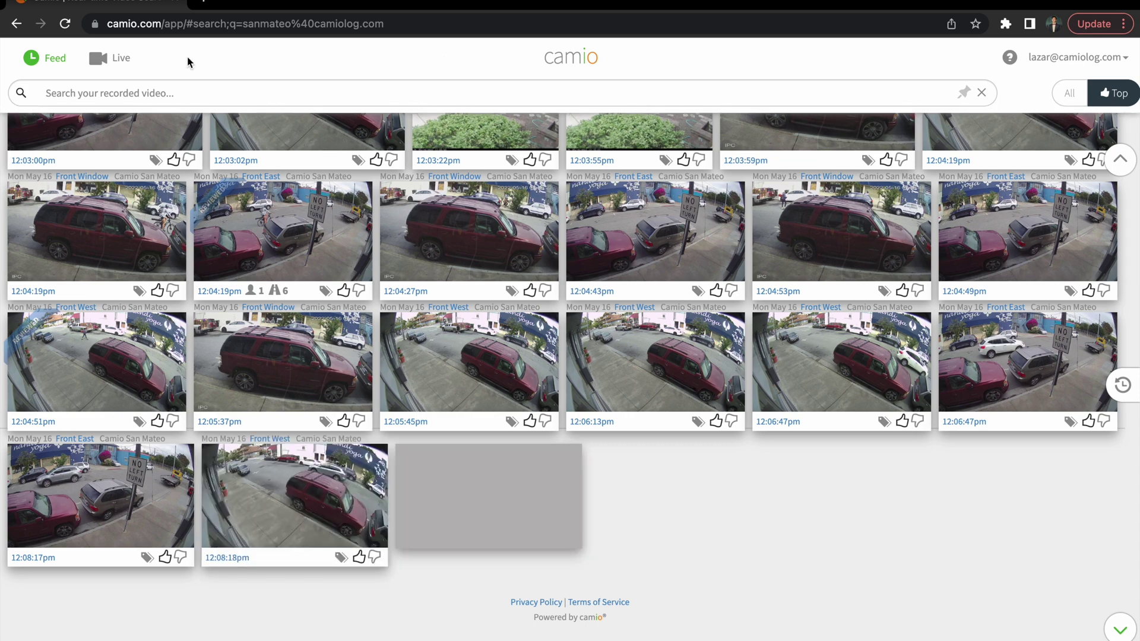
{"action": "left_click", "coordinate": [145, 89]}
{"action": "type", "text": "people front west"}
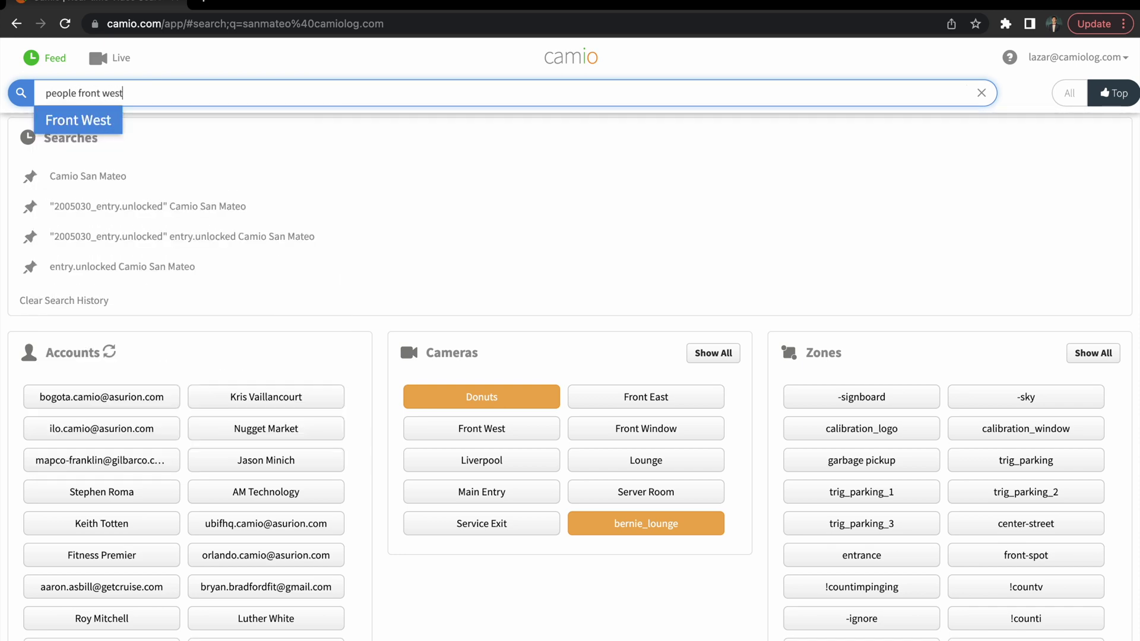
{"action": "key", "text": "Return"}
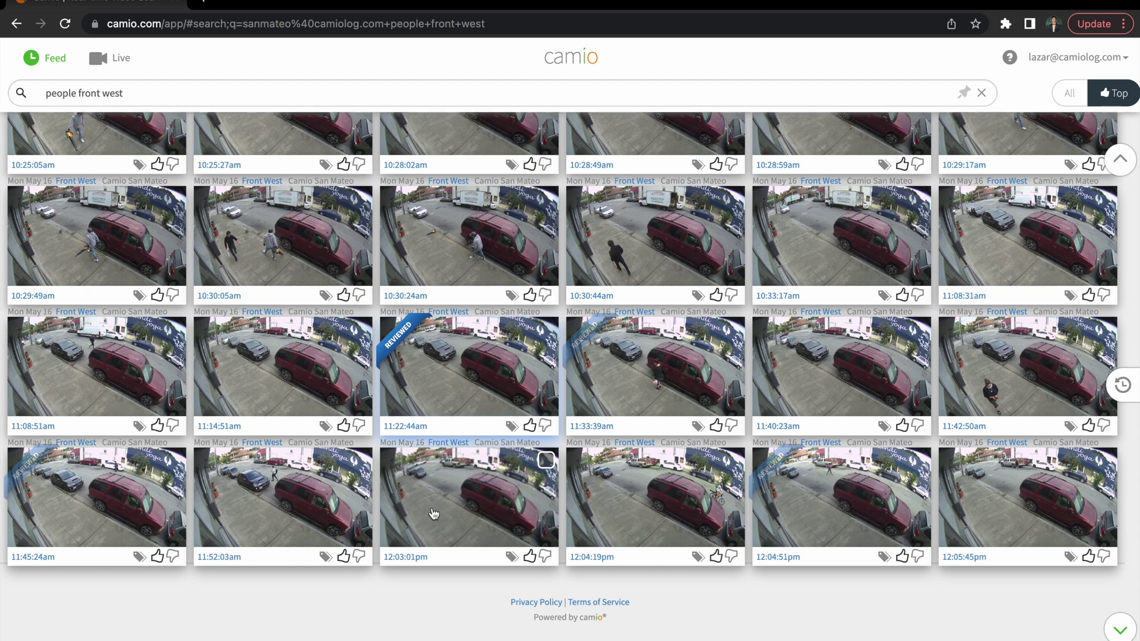
{"action": "left_click", "coordinate": [447, 393]}
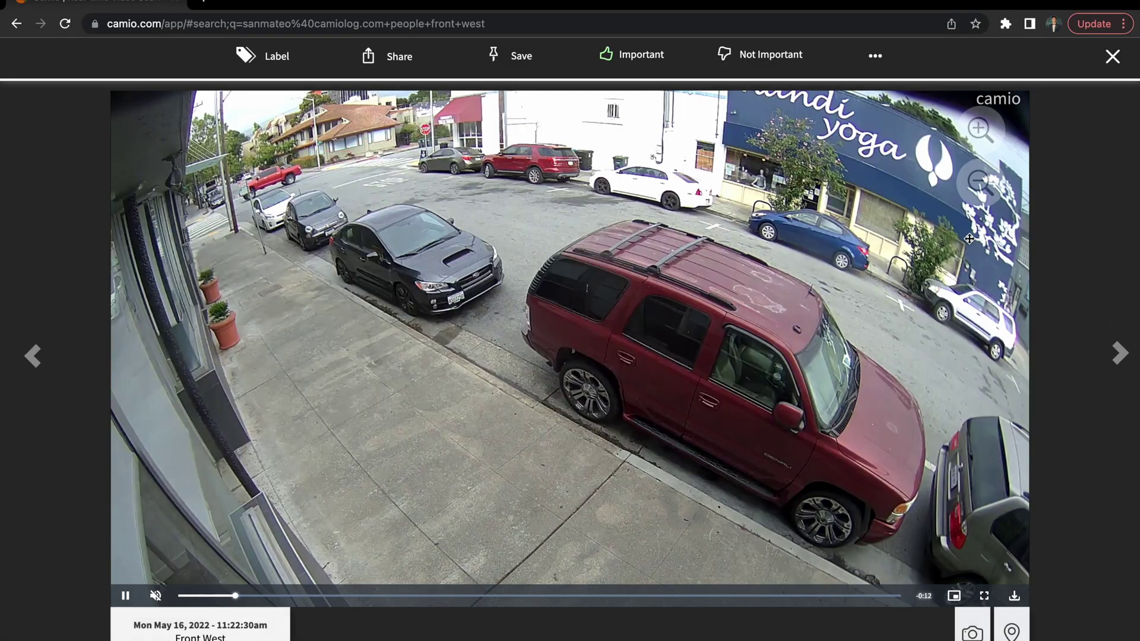
{"action": "scroll", "coordinate": [979, 285], "scroll_direction": "up", "scroll_amount": 5}
{"action": "scroll", "coordinate": [980, 302], "scroll_direction": "down", "scroll_amount": 5}
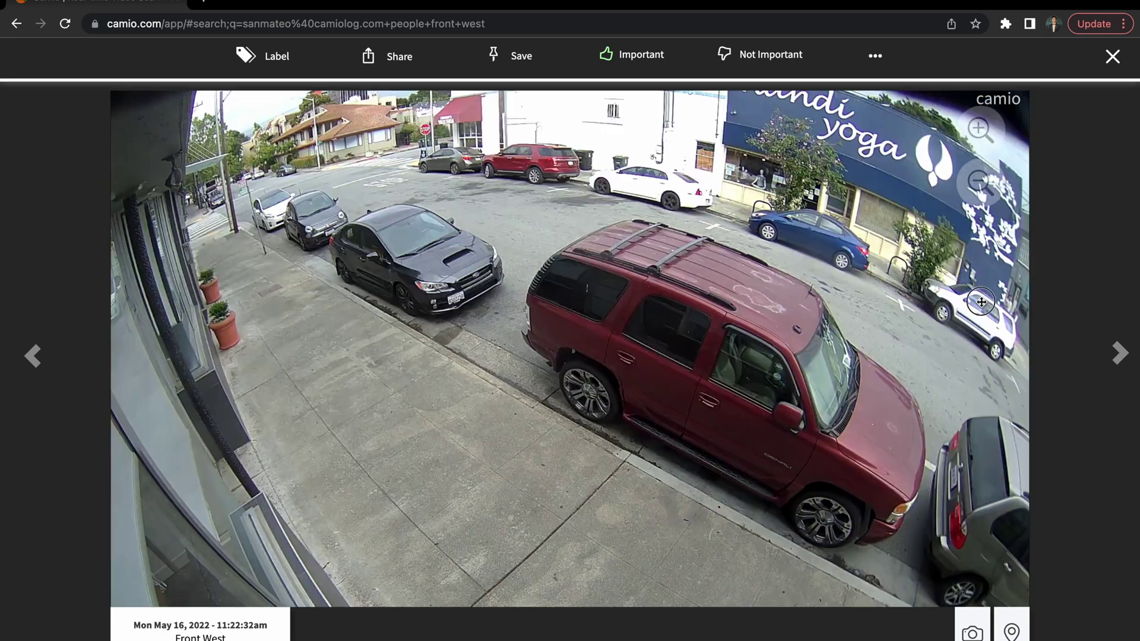
{"action": "scroll", "coordinate": [973, 303], "scroll_direction": "up", "scroll_amount": 5}
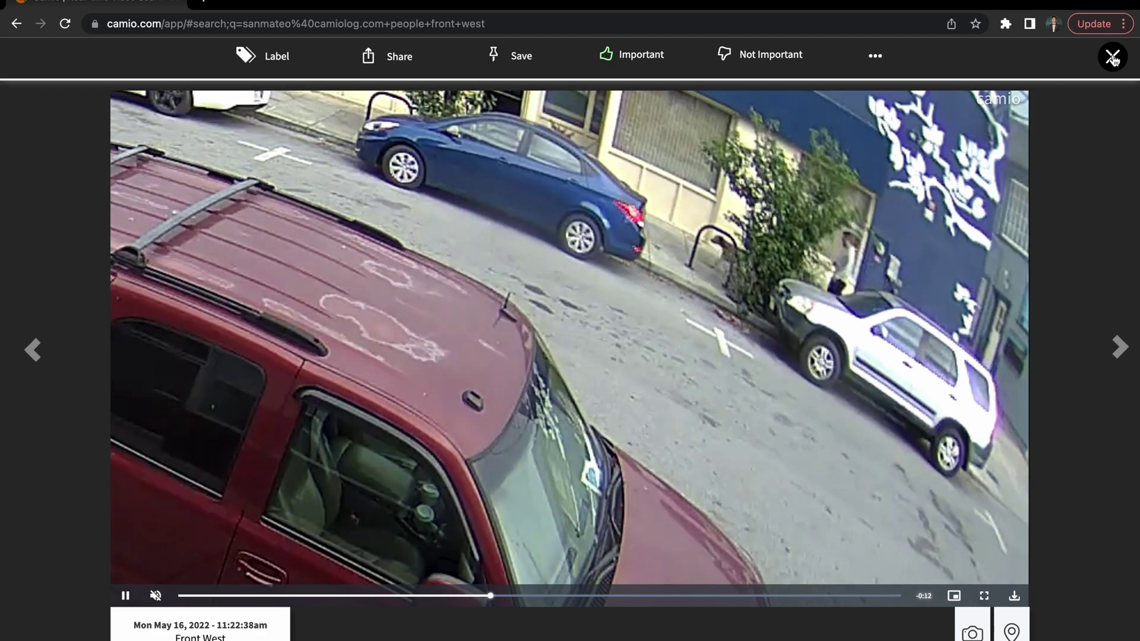
{"action": "left_click_drag", "start_coordinate": [492, 227], "coordinate": [647, 377]}
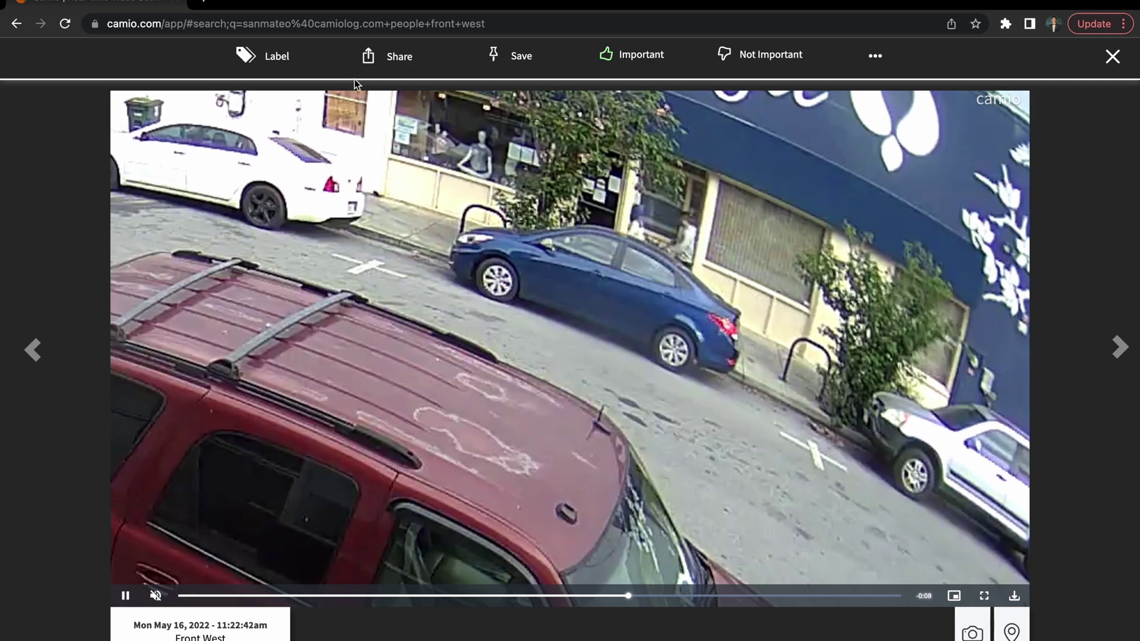
{"action": "scroll", "coordinate": [434, 272], "scroll_direction": "down", "scroll_amount": 5}
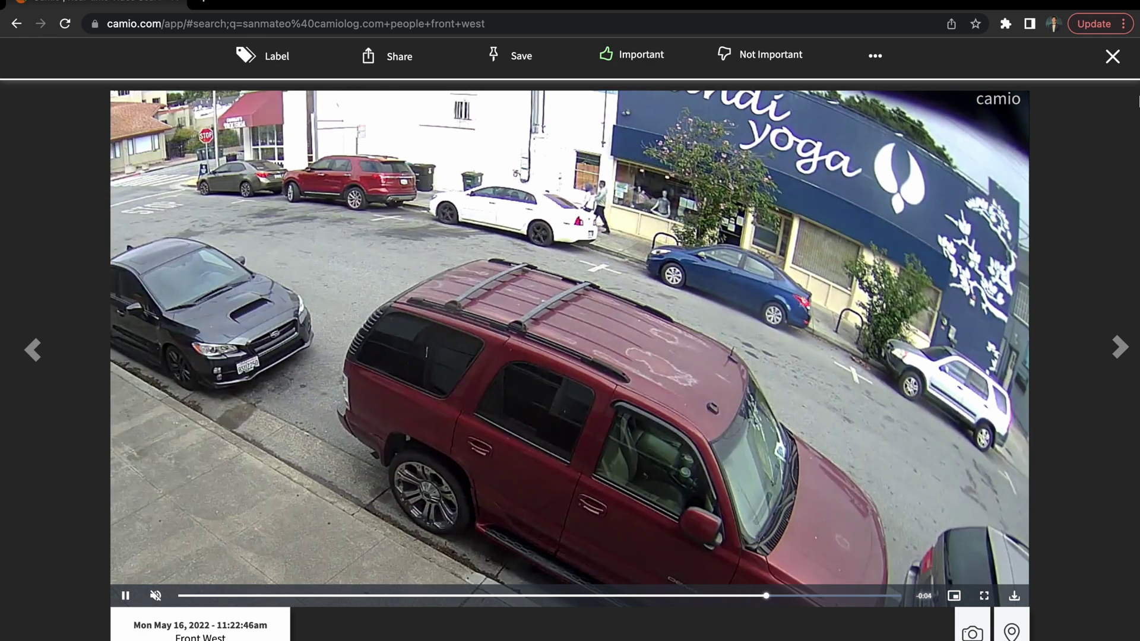
{"action": "left_click", "coordinate": [1112, 56]}
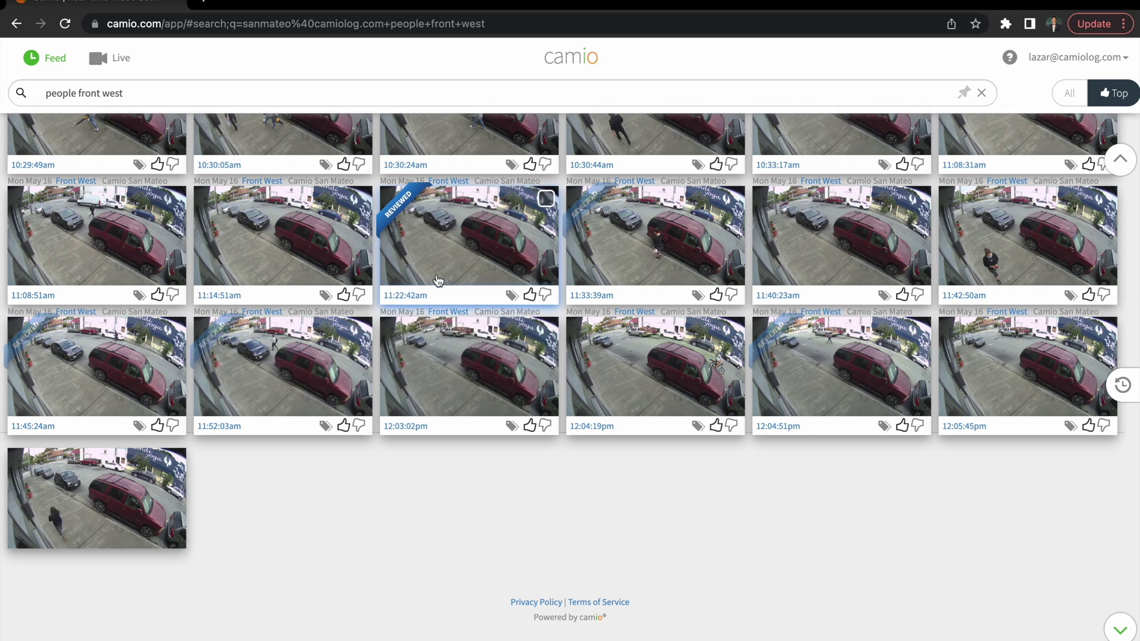
Bring up labels for the 11:22:42am clip, then replace the search with 'suspicious'
{"action": "left_click", "coordinate": [509, 297]}
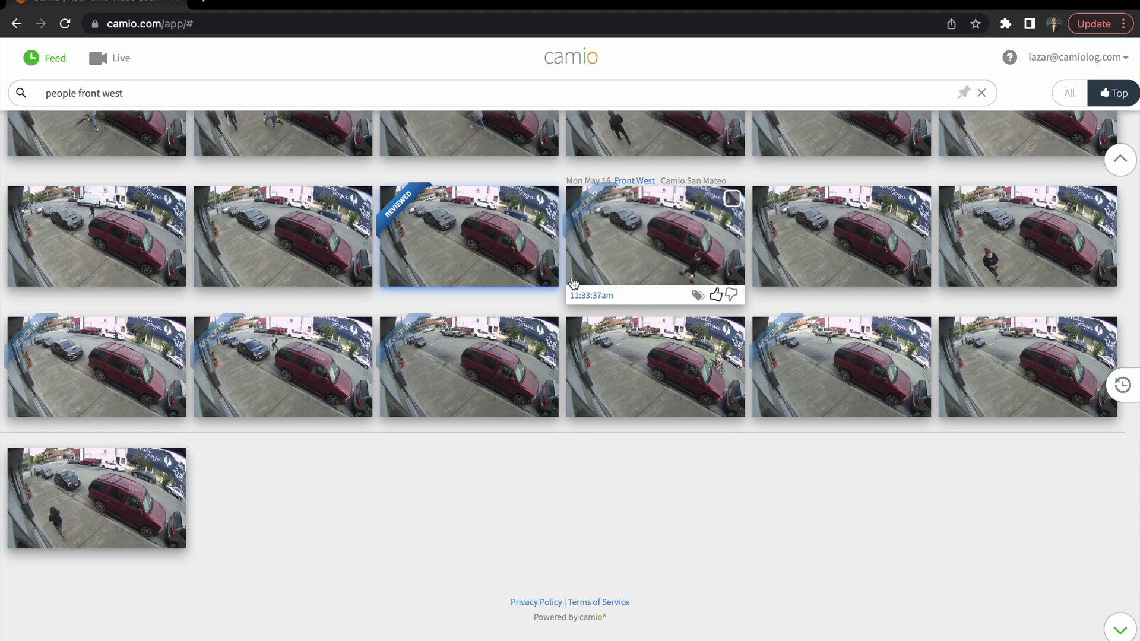
{"action": "left_click", "coordinate": [38, 83]}
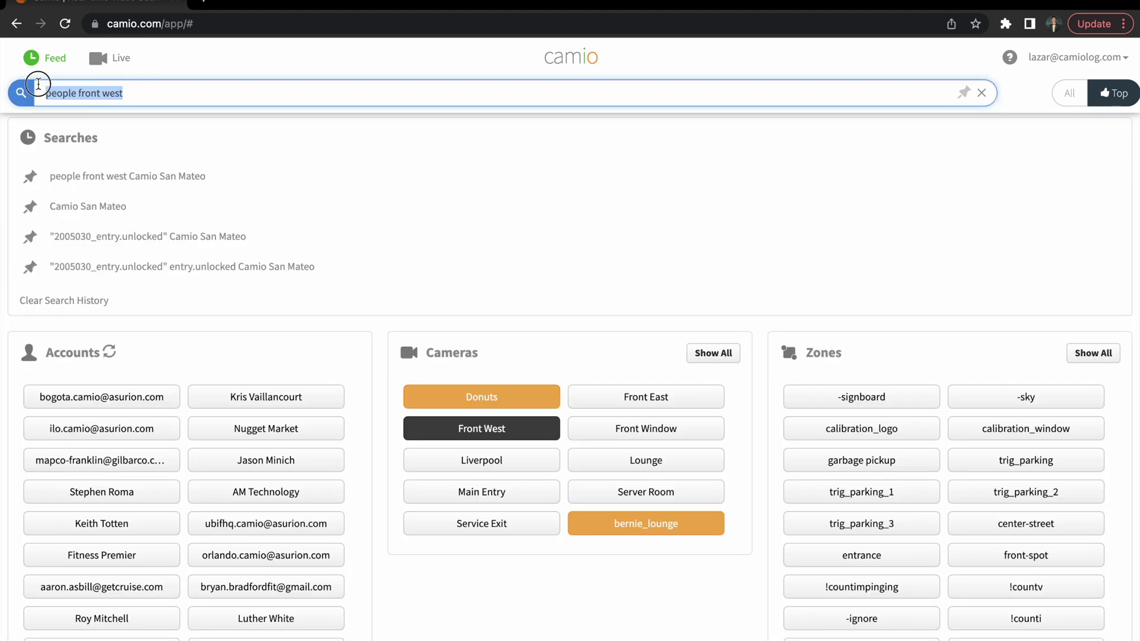
{"action": "type", "text": "suspici"}
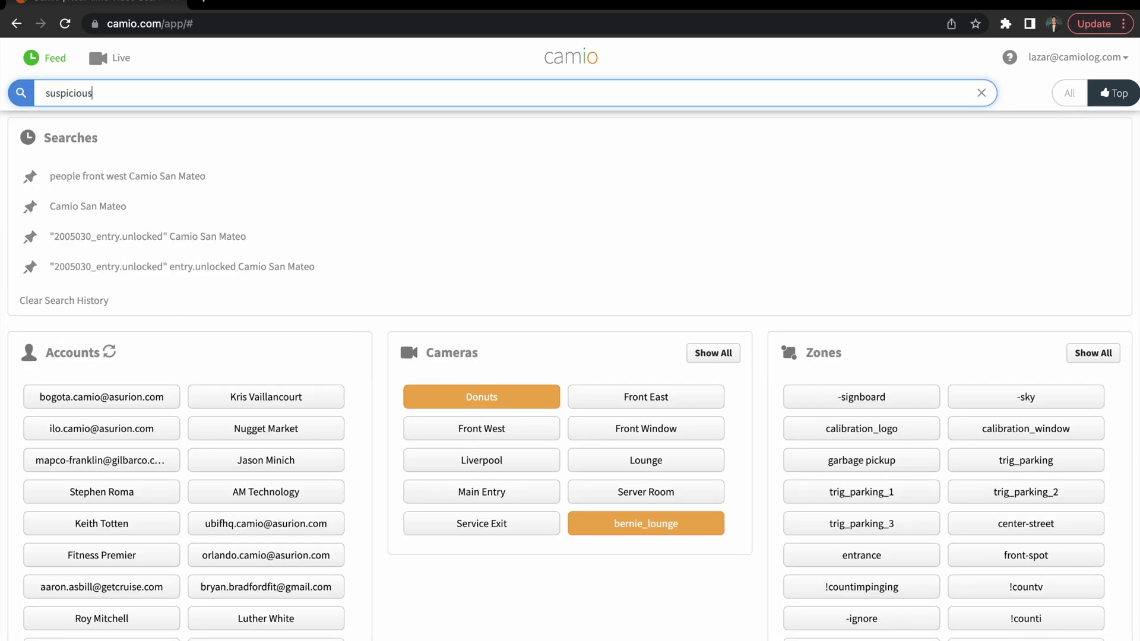
{"action": "type", "text": "ous"}
{"action": "key", "text": "Return"}
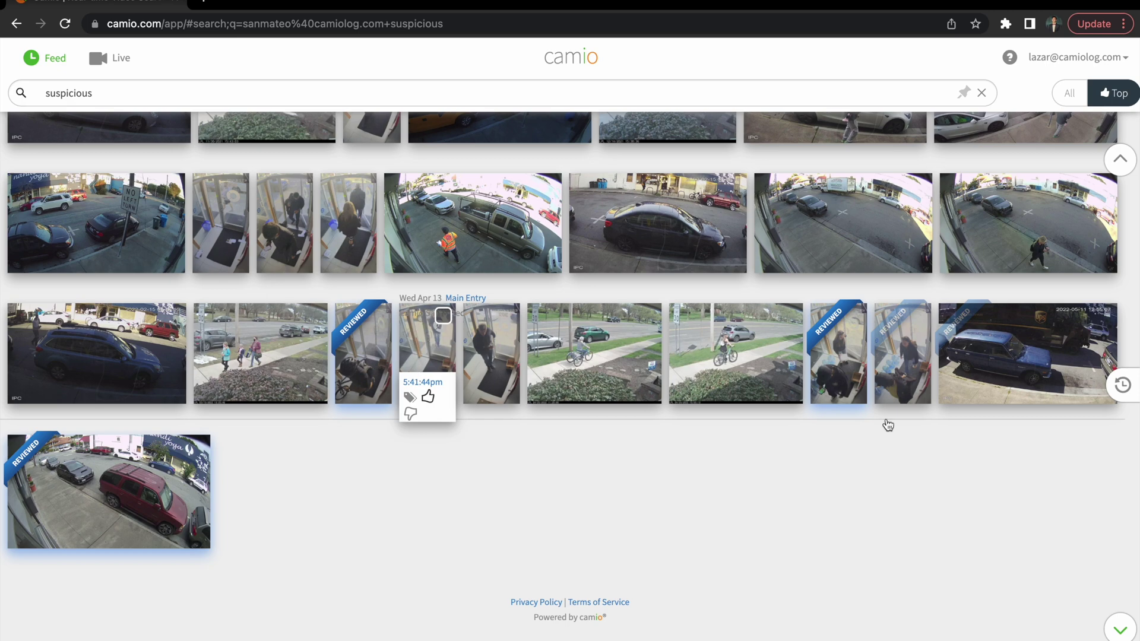
{"action": "left_click", "coordinate": [112, 94]}
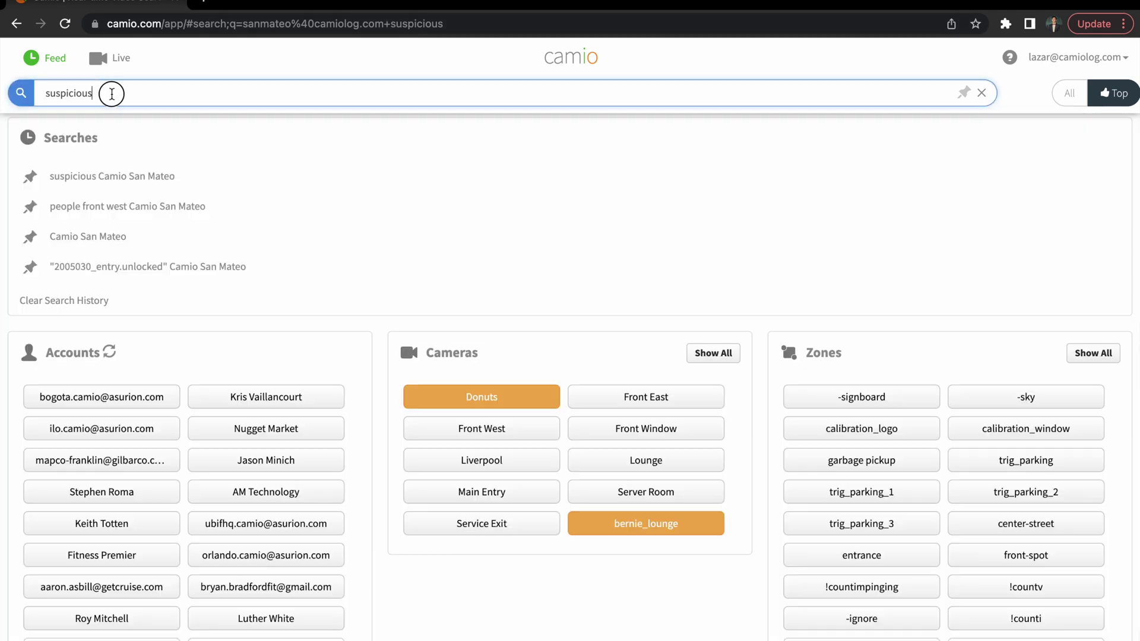
Search the San Mateo recordings for 'ups prime amazon'
{"action": "type", "text": "ups"}
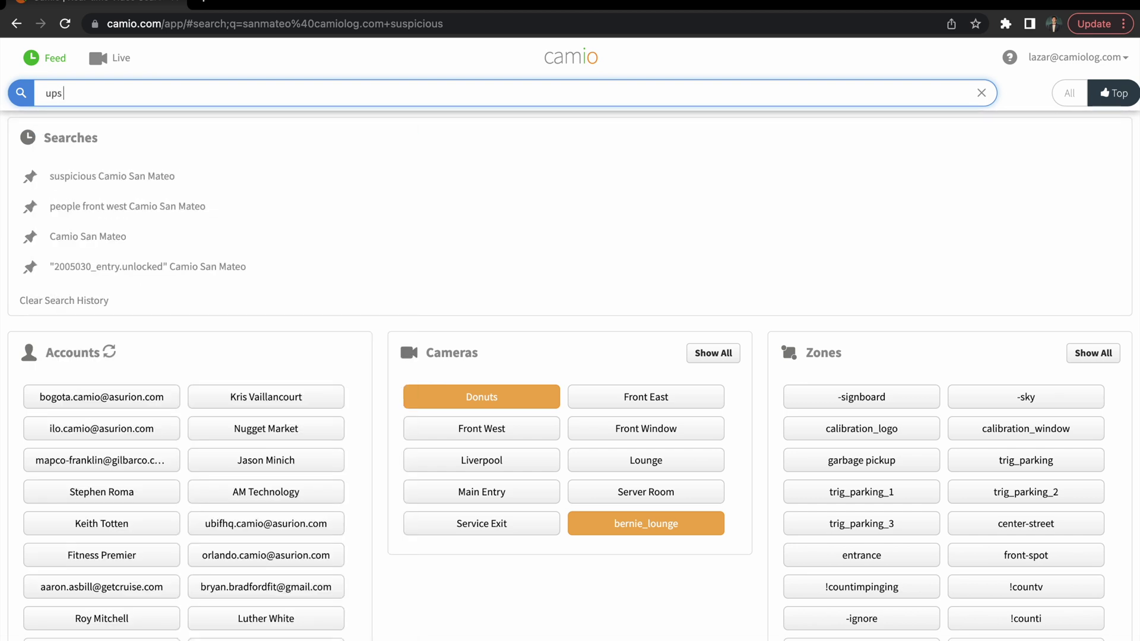
{"action": "type", "text": " prime amazon"}
{"action": "key", "text": "Return"}
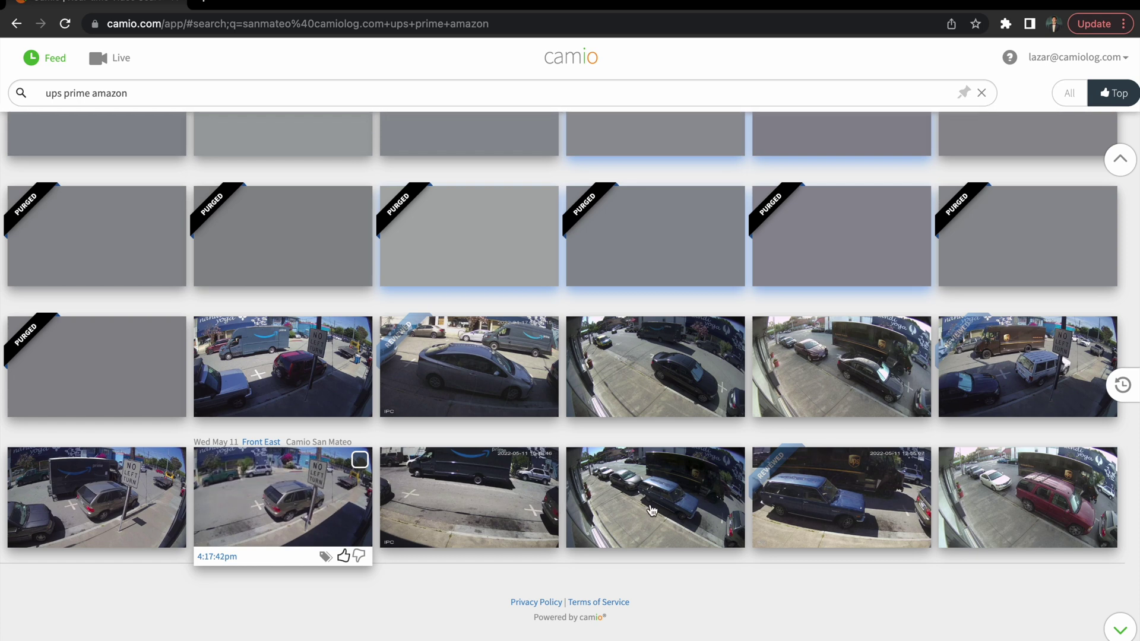
{"action": "left_click", "coordinate": [175, 94]}
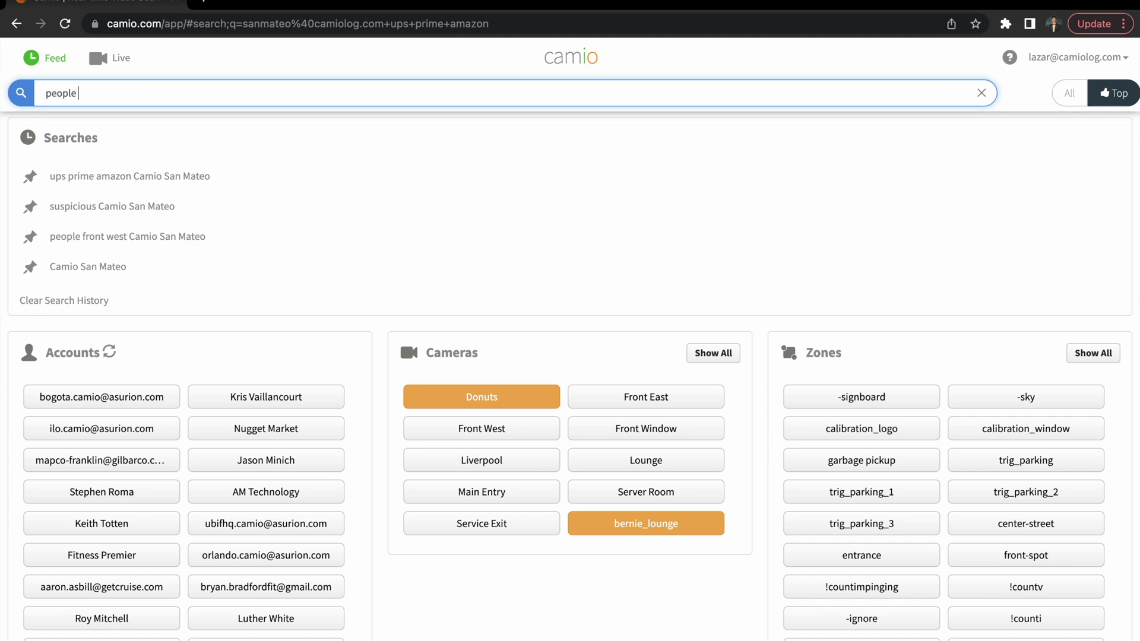
Pick the Street Facing suggestion to search for 'people Street Facing'
{"action": "type", "text": "treet"}
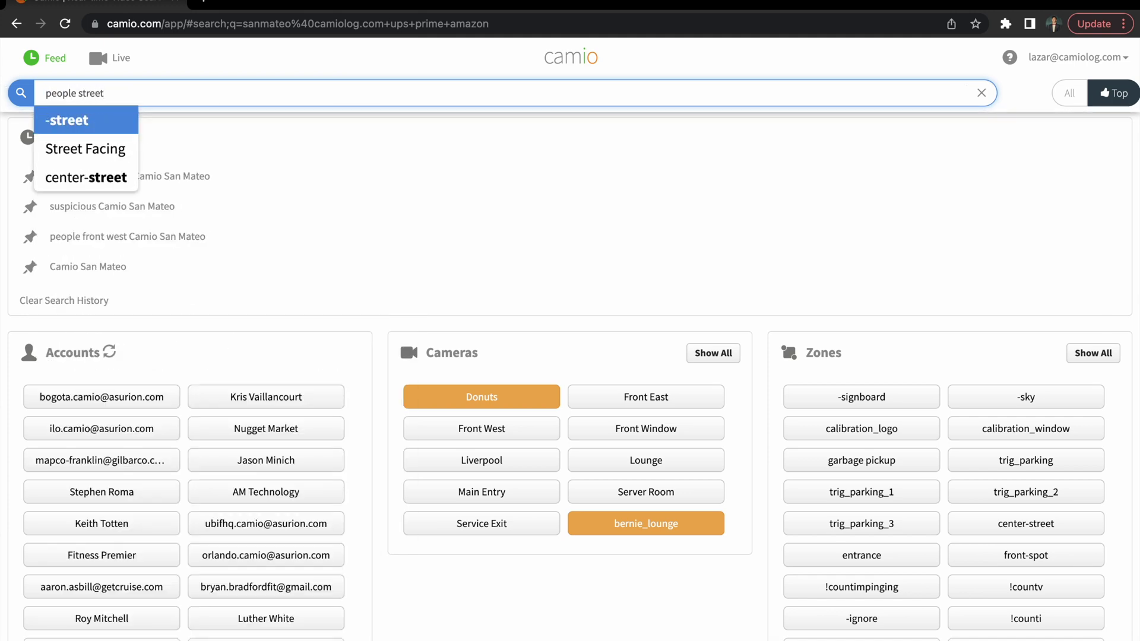
{"action": "left_click", "coordinate": [83, 149]}
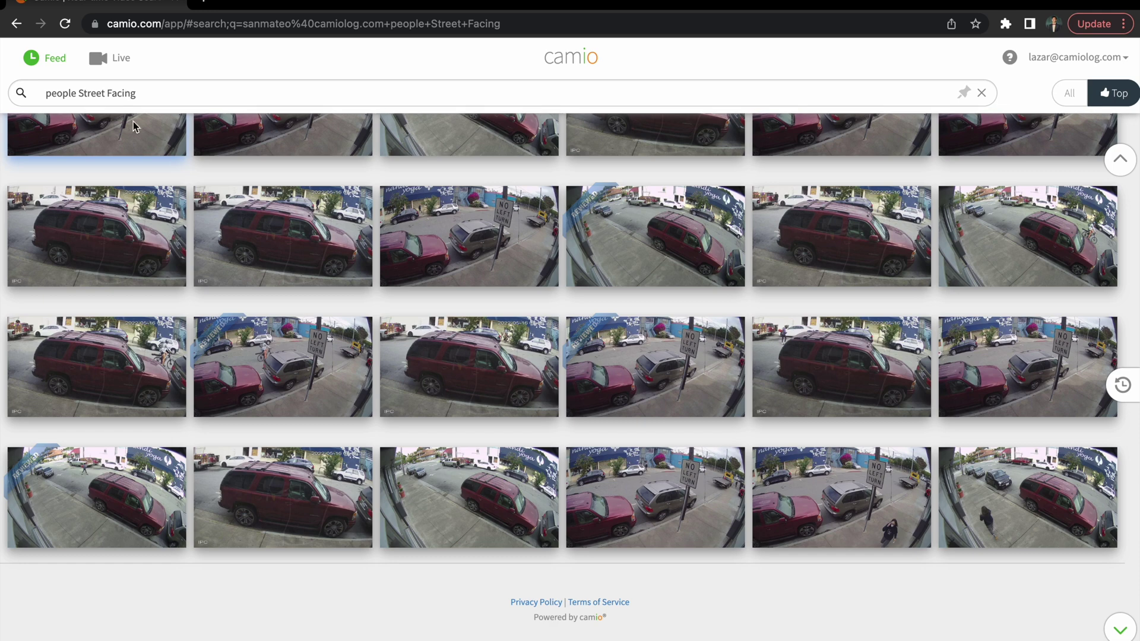
Add the time range '8pm to 6am' to the people Street Facing search
{"action": "left_click", "coordinate": [200, 97]}
{"action": "type", "text": "8pm to 6am"}
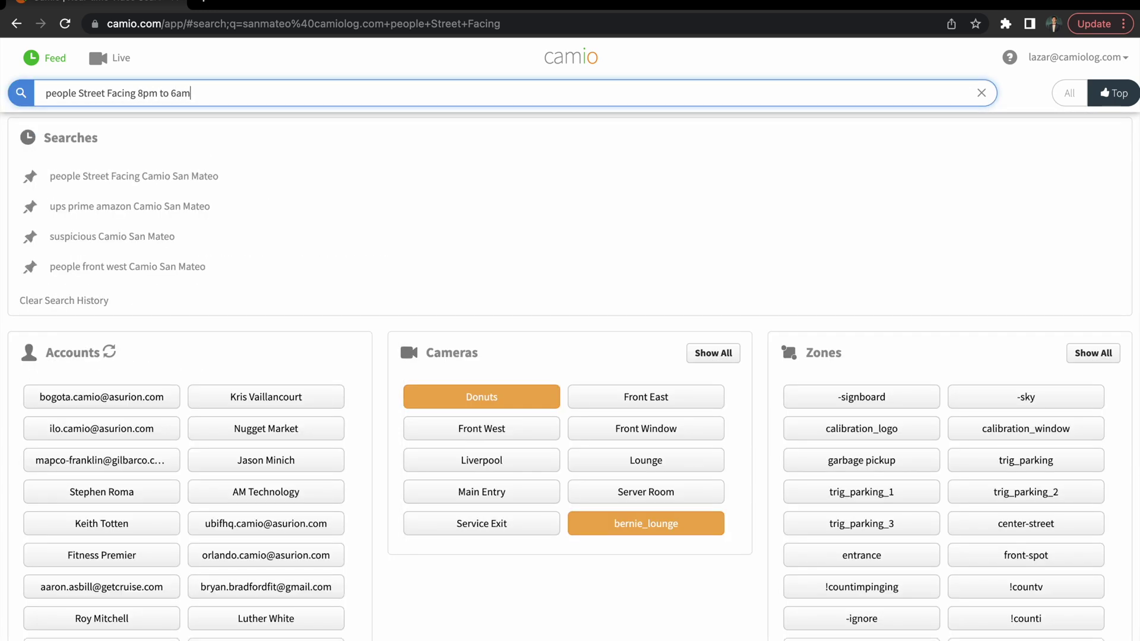
{"action": "key", "text": "Return"}
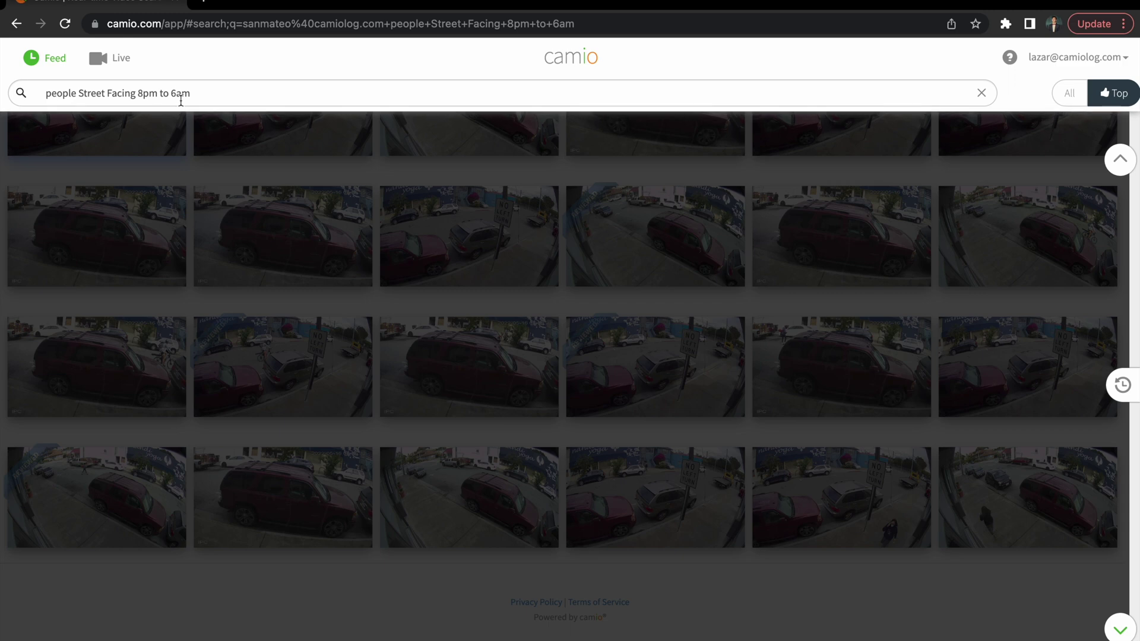
Pin and then unpin the latest saved search in the recent searches panel
{"action": "left_click", "coordinate": [239, 101]}
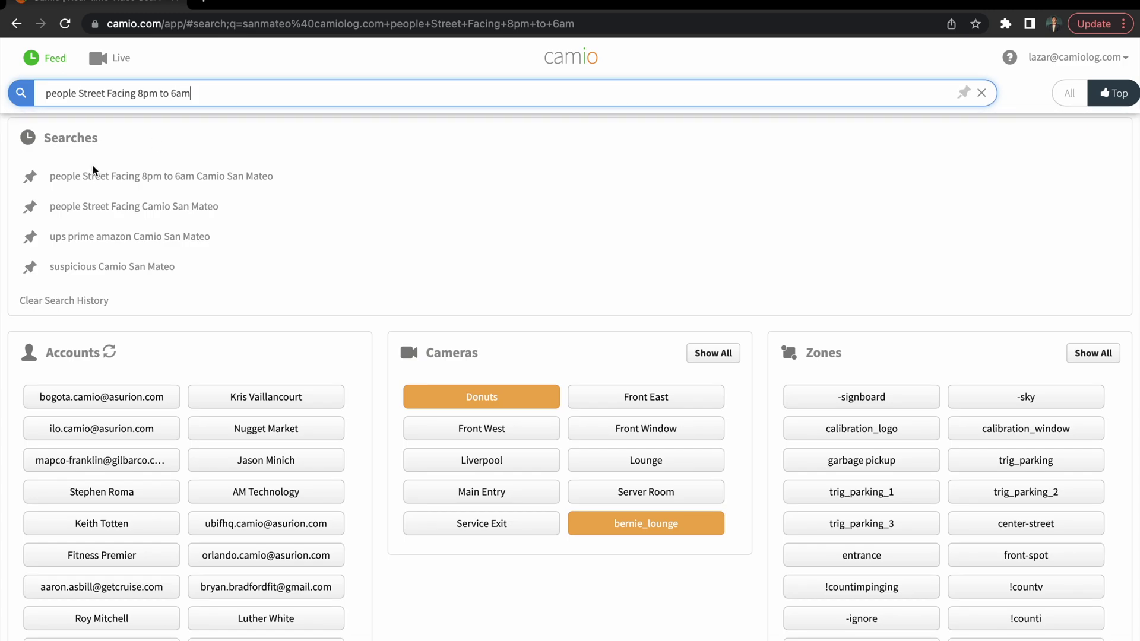
{"action": "left_click", "coordinate": [29, 178]}
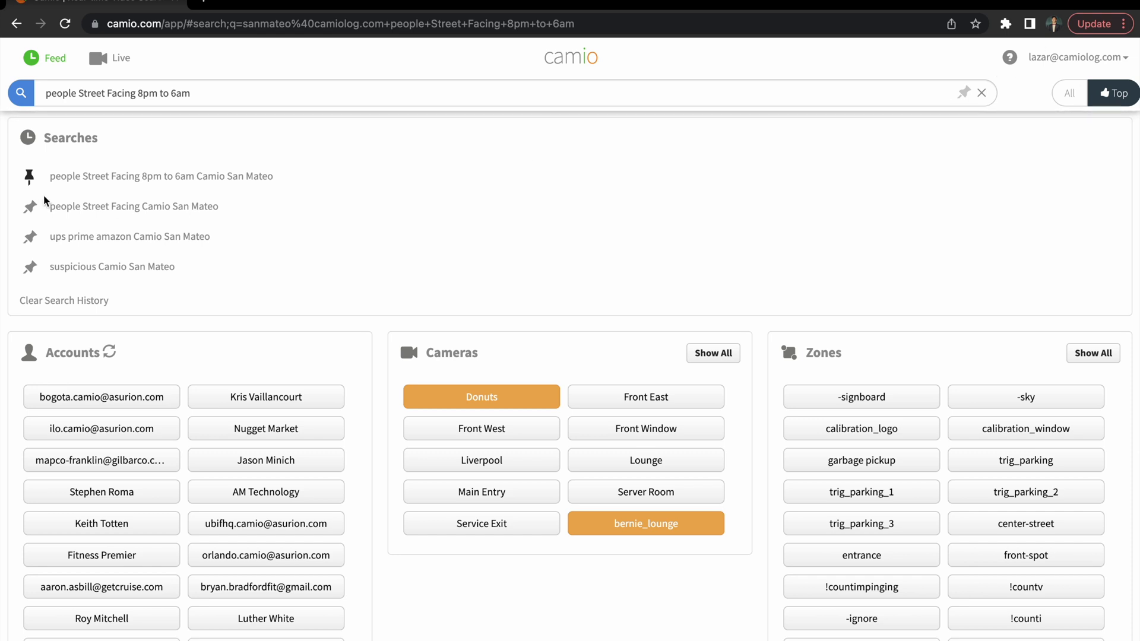
{"action": "left_click", "coordinate": [30, 176]}
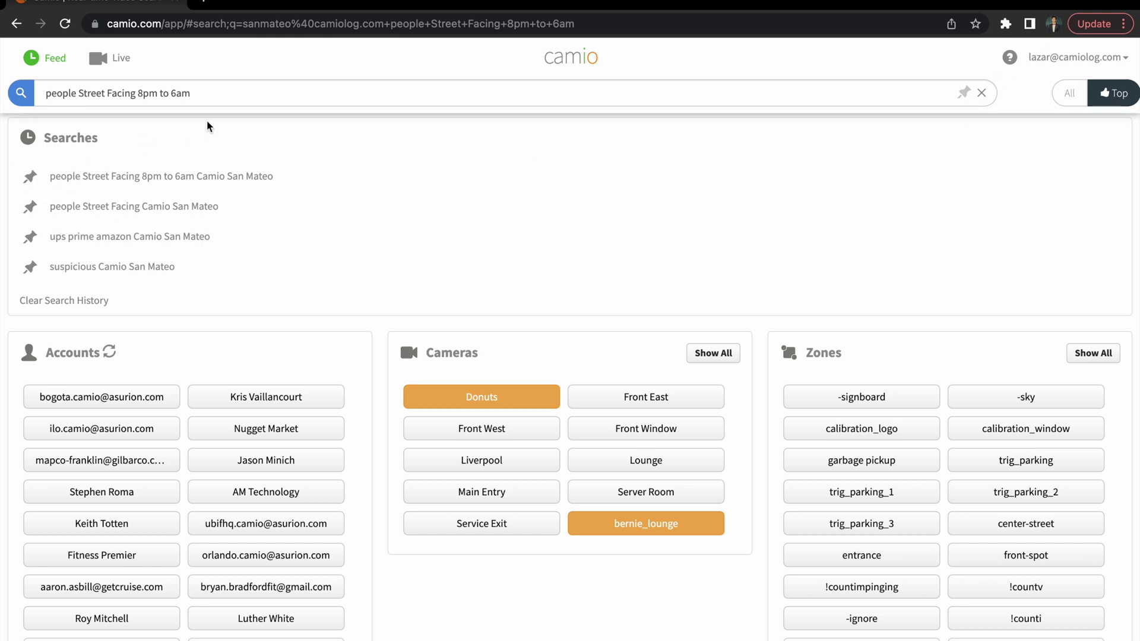
Rerun the 8pm to 6am search, then select the whole query text
{"action": "left_click", "coordinate": [254, 96]}
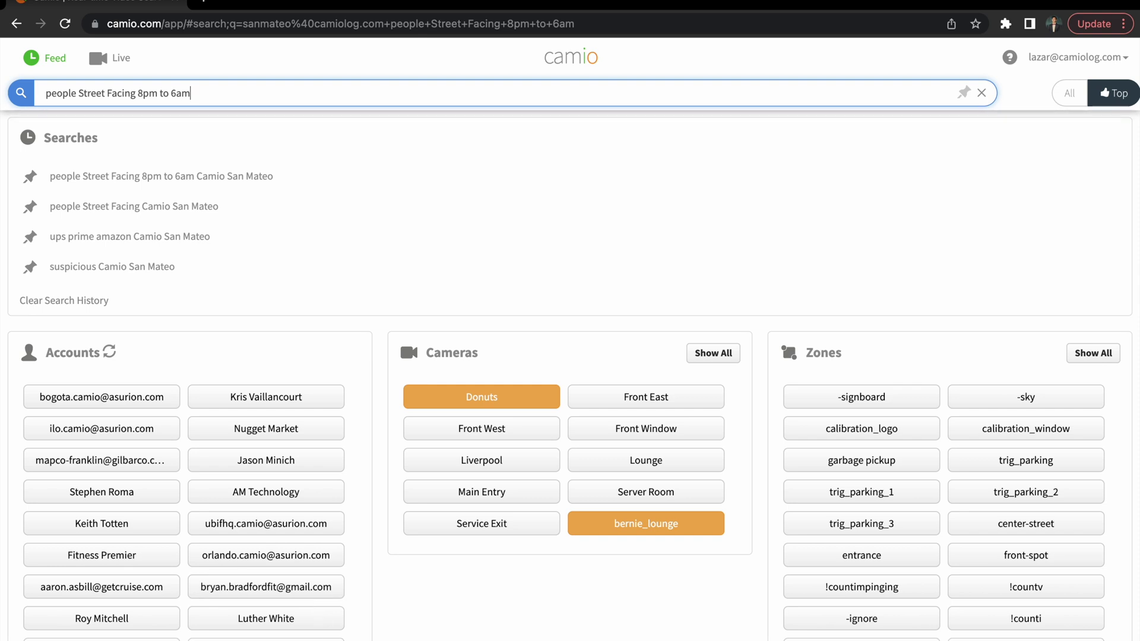
{"action": "left_click", "coordinate": [77, 95]}
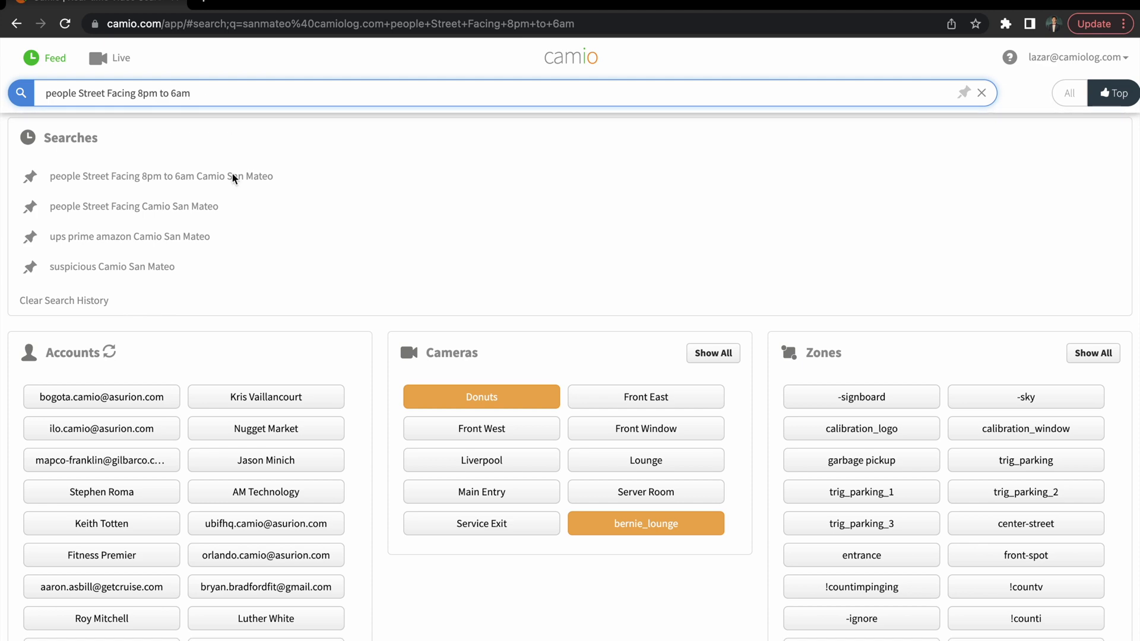
{"action": "key", "text": "Return"}
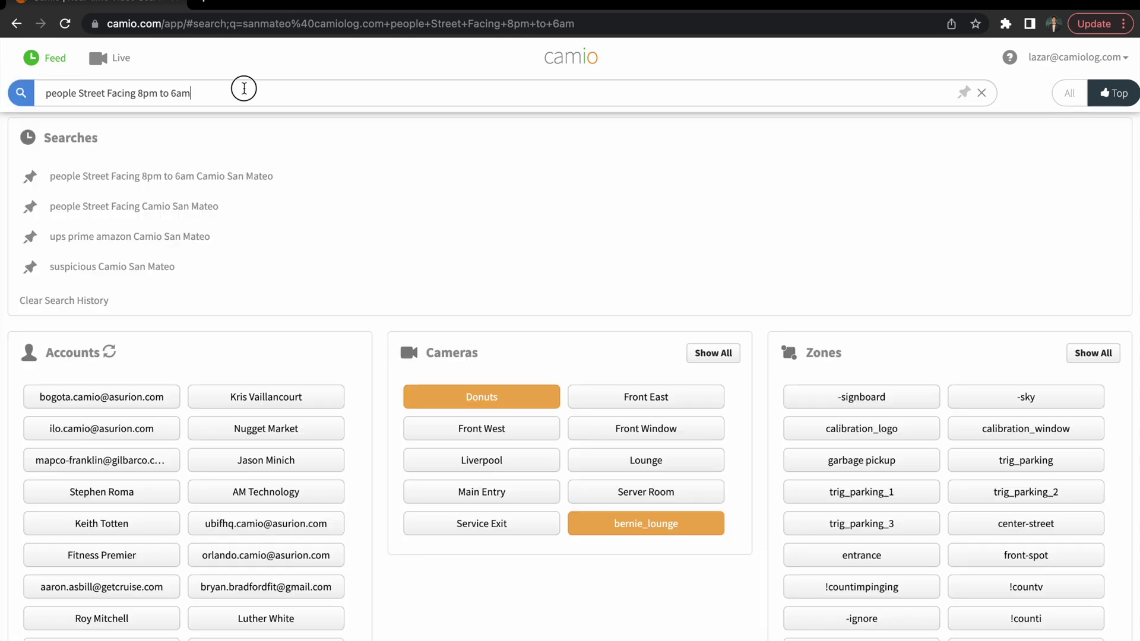
{"action": "left_click", "coordinate": [244, 91]}
{"action": "left_click_drag", "start_coordinate": [244, 90], "coordinate": [3, 97]}
Replace the query with 'entry.unlocked' and play one of the Main Entry clips
{"action": "key", "text": "BackSpace"}
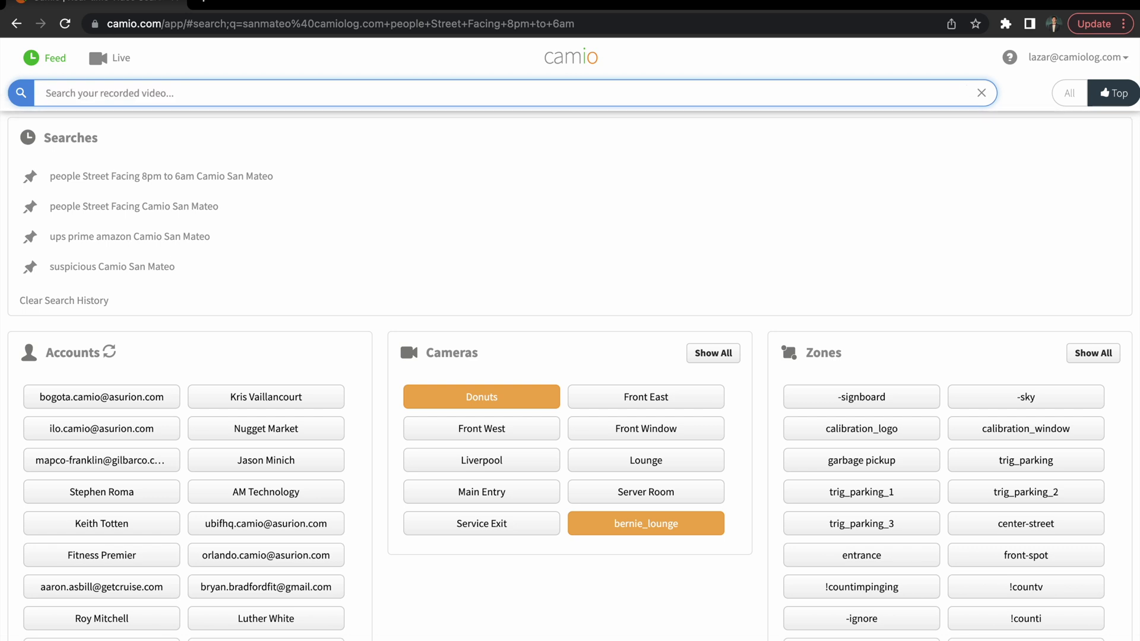
{"action": "type", "text": "entry.unlocked"}
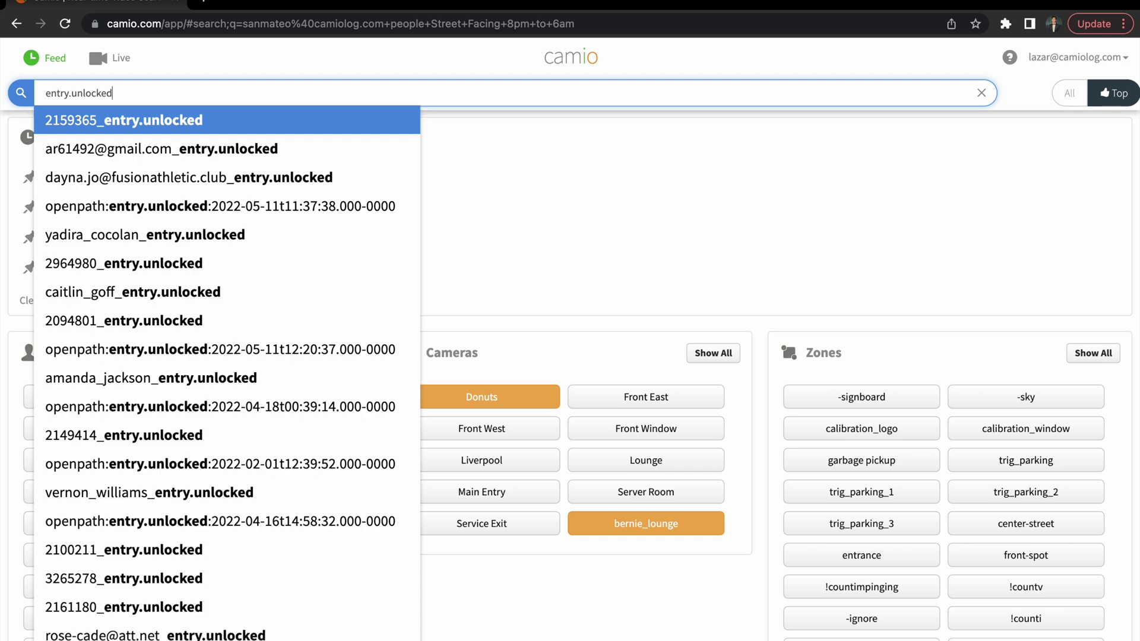
{"action": "key", "text": "Return"}
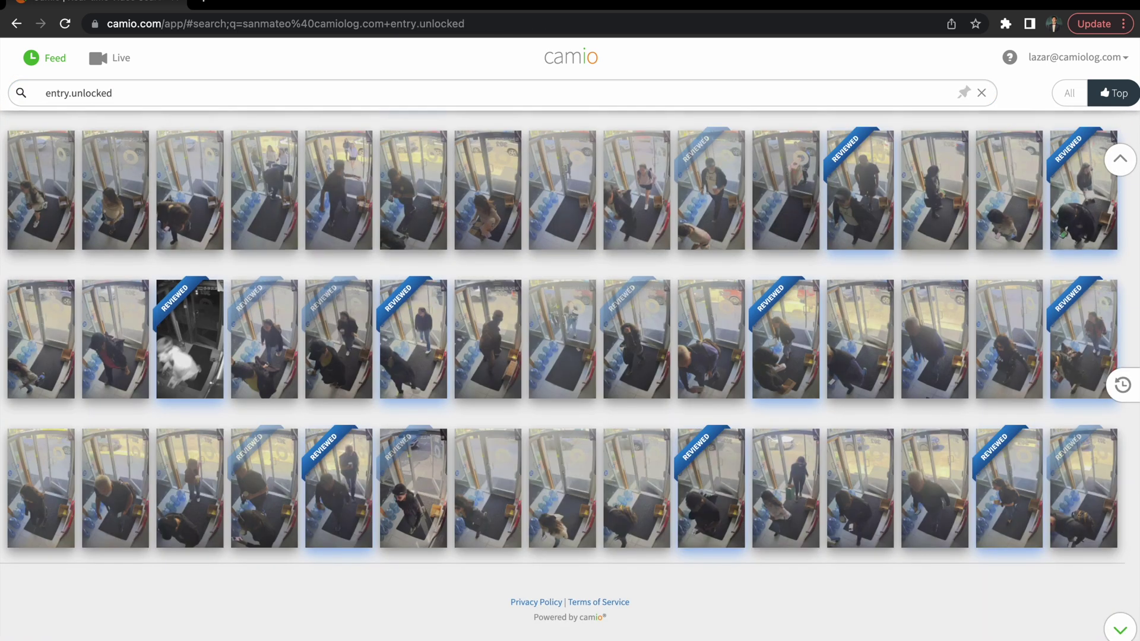
{"action": "left_click", "coordinate": [688, 478]}
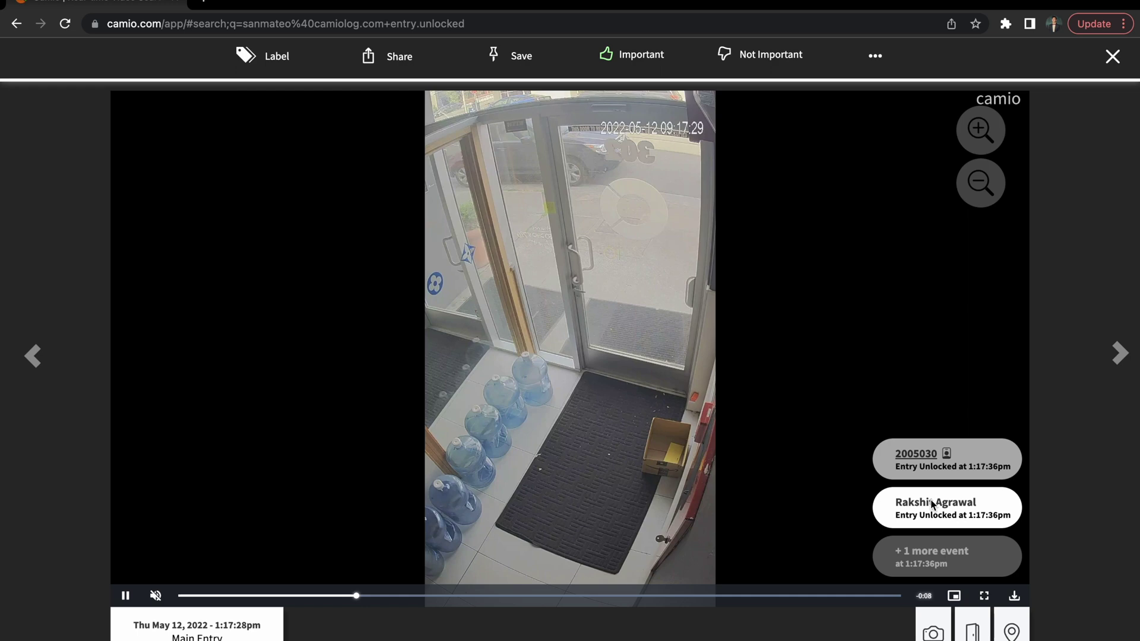
Expand the clip's extra event and add the first user's Entry Unlocked event to the search
{"action": "left_click", "coordinate": [921, 554]}
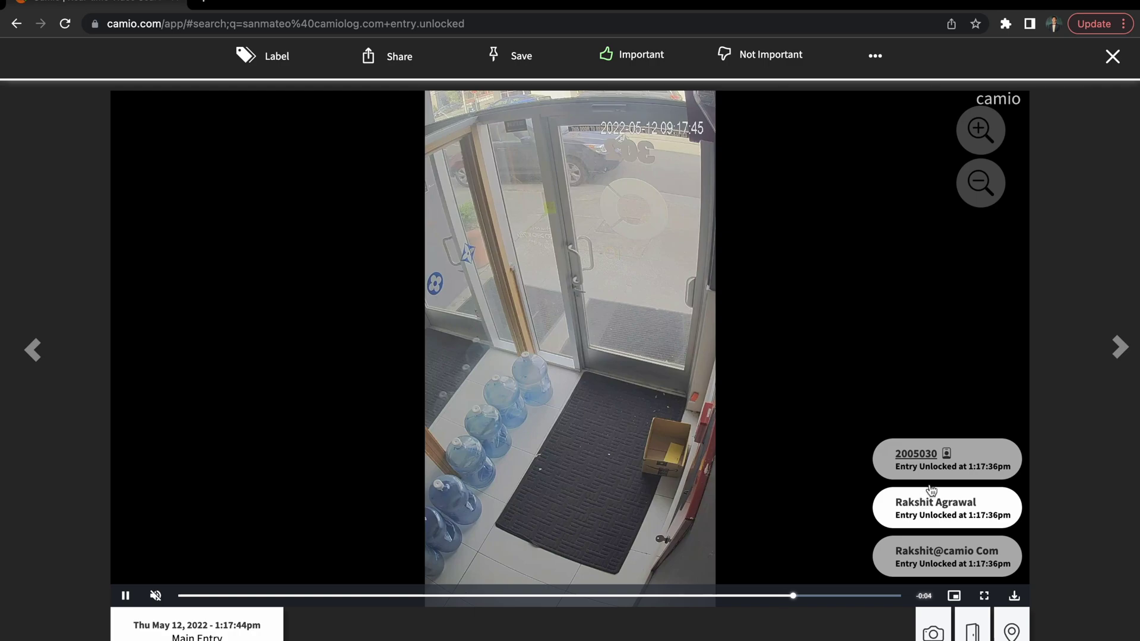
{"action": "left_click", "coordinate": [928, 466]}
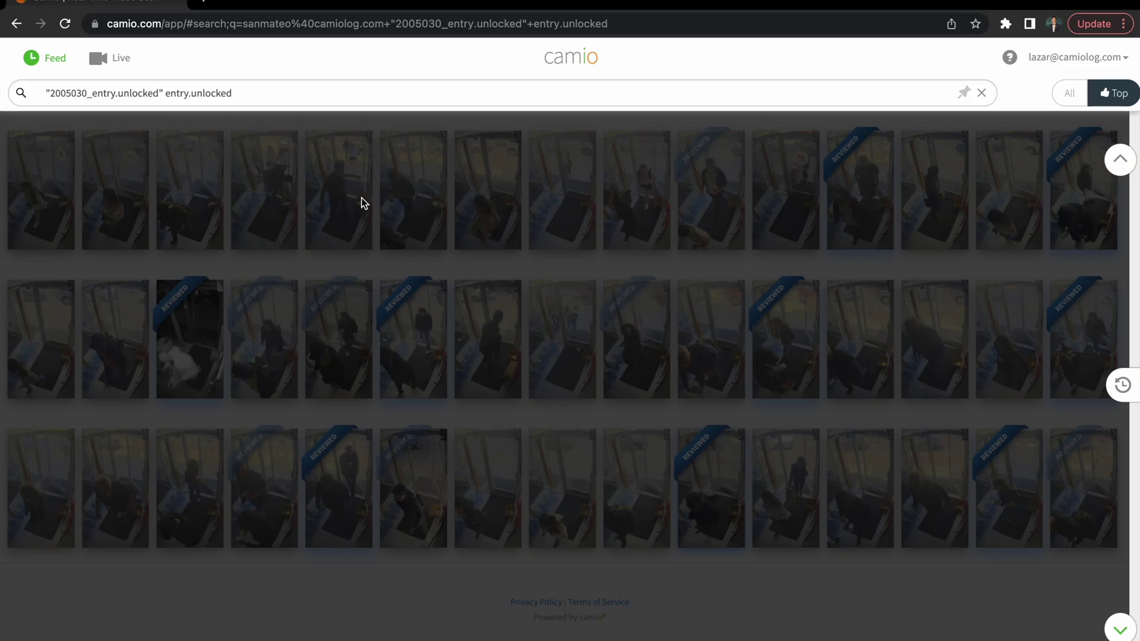
Delete the trailing 'entry.unlocked' term and rerun the search for that user's credential
{"action": "left_click_drag", "start_coordinate": [230, 93], "coordinate": [164, 94]}
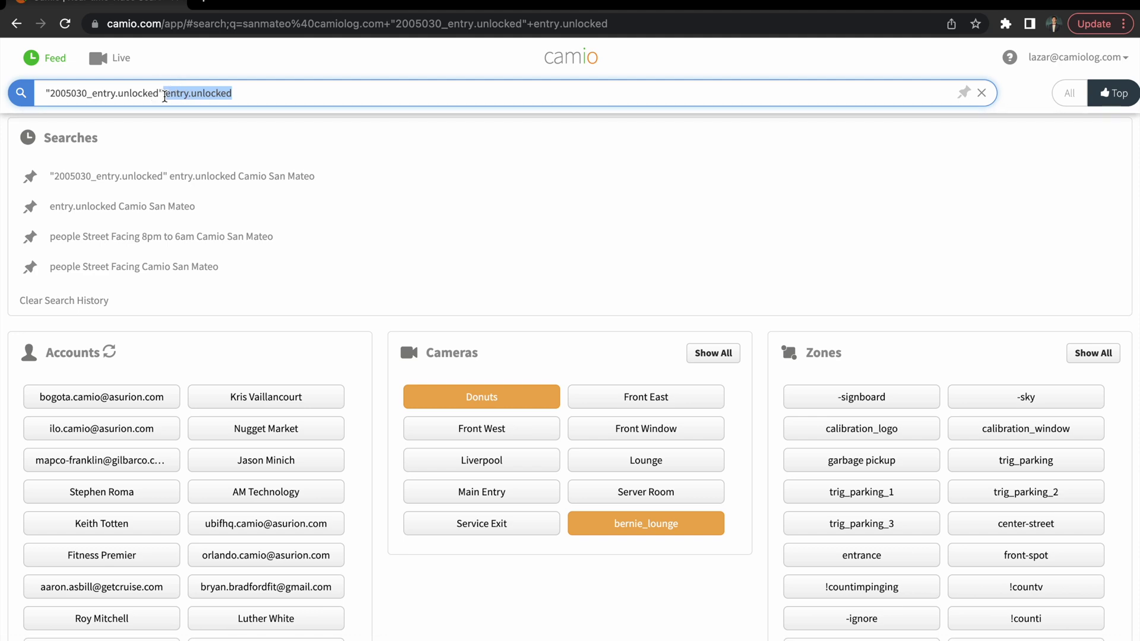
{"action": "key", "text": "BackSpace"}
{"action": "key", "text": "Return"}
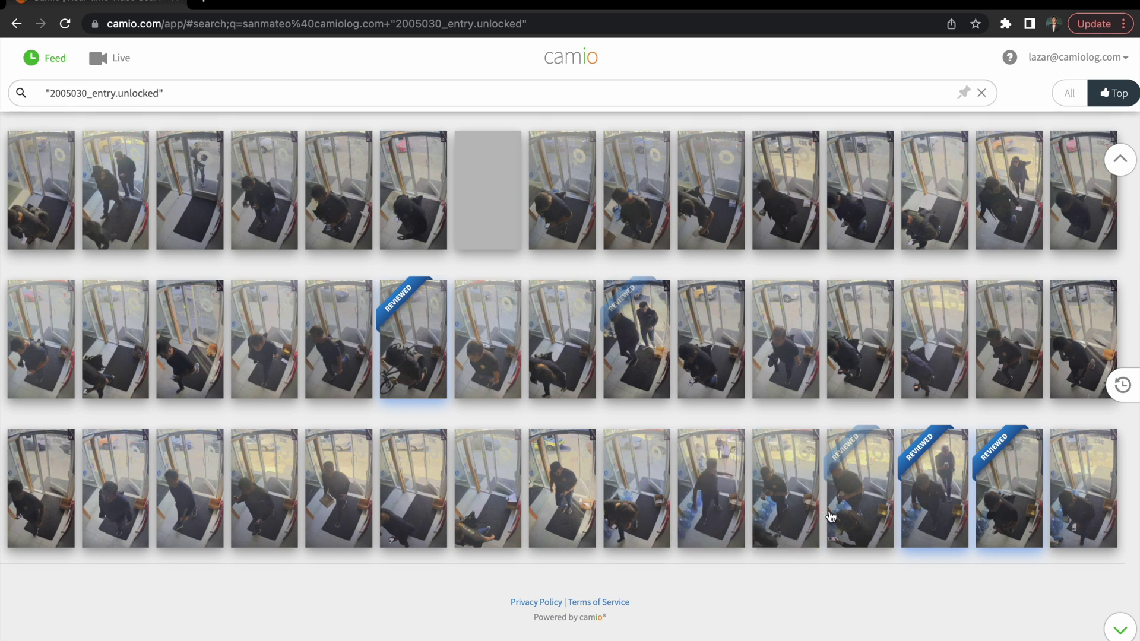
{"action": "mouse_move", "coordinate": [934, 509]}
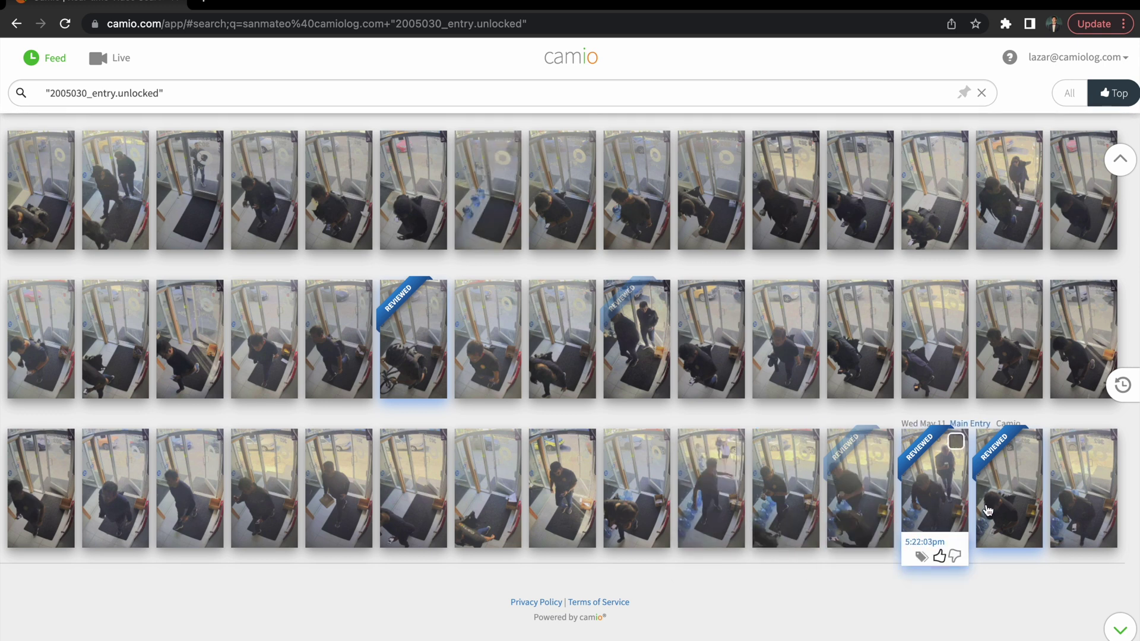
{"action": "mouse_move", "coordinate": [1086, 499]}
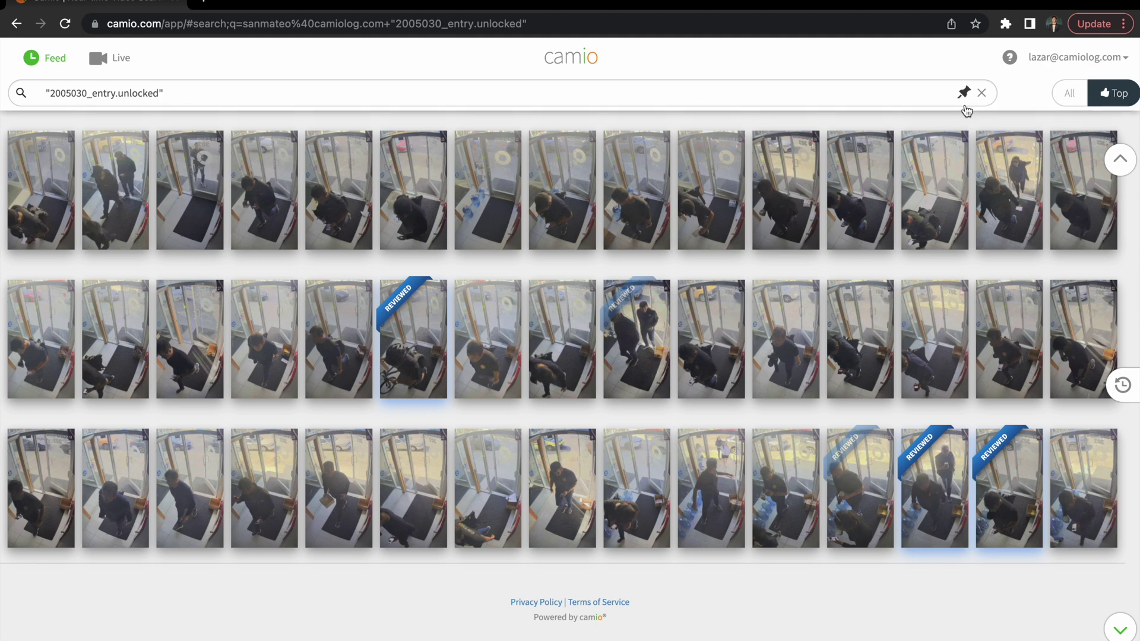
{"action": "left_click", "coordinate": [1009, 59]}
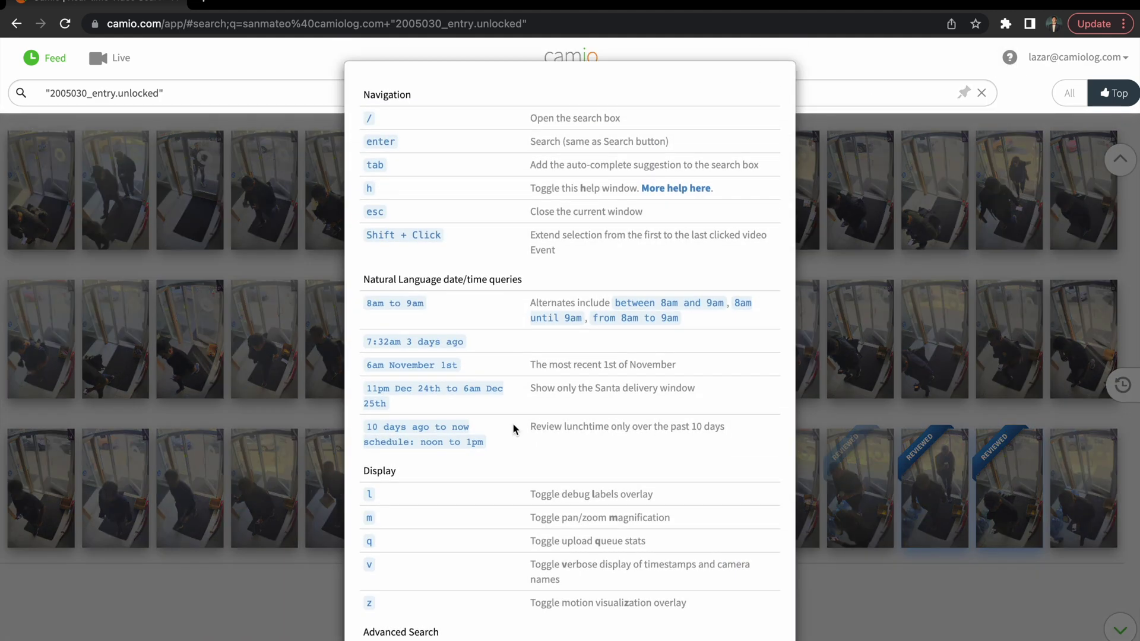
{"action": "scroll", "coordinate": [515, 418], "scroll_direction": "down", "scroll_amount": 1}
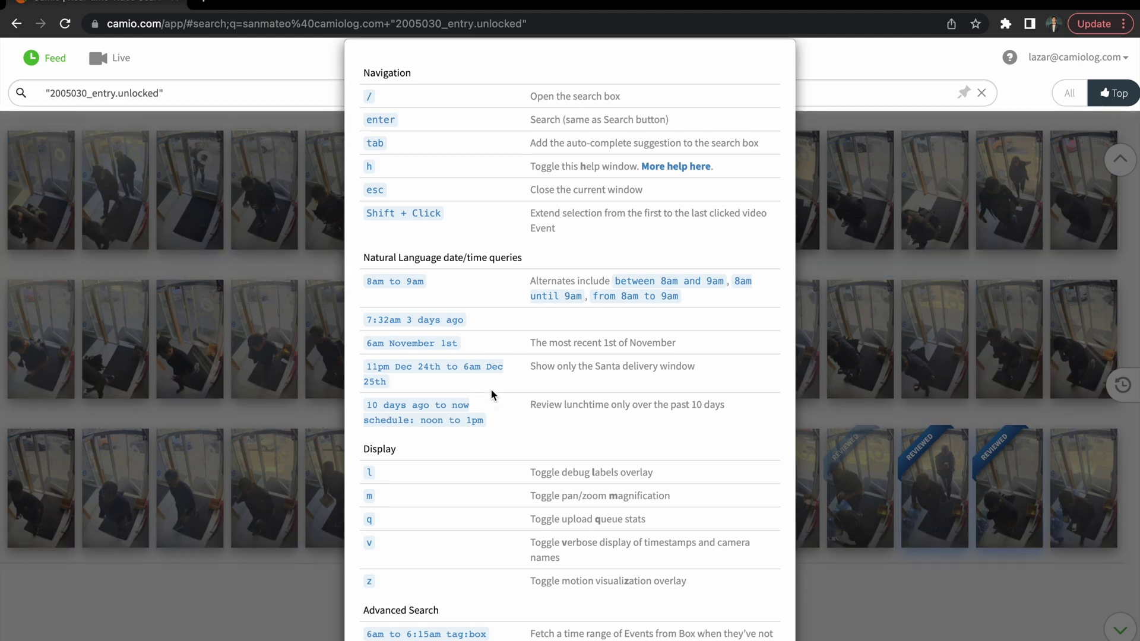
{"action": "key", "text": "Escape"}
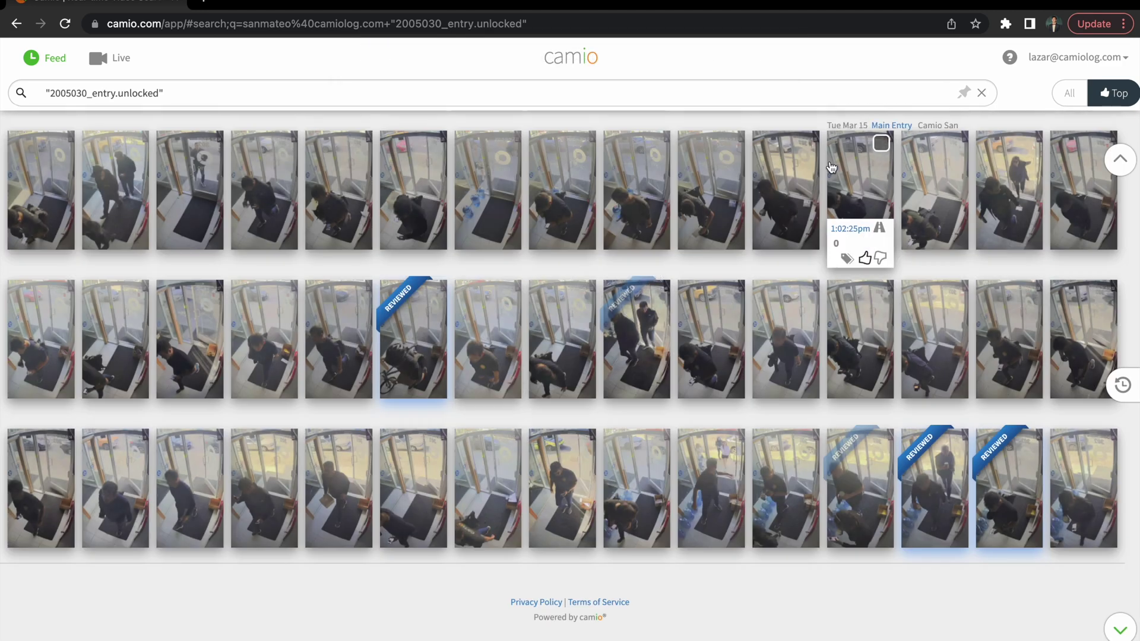
Clear the entry.unlocked query from the search bar so no clips are listed
{"action": "left_click", "coordinate": [982, 93]}
{"action": "left_click", "coordinate": [829, 105]}
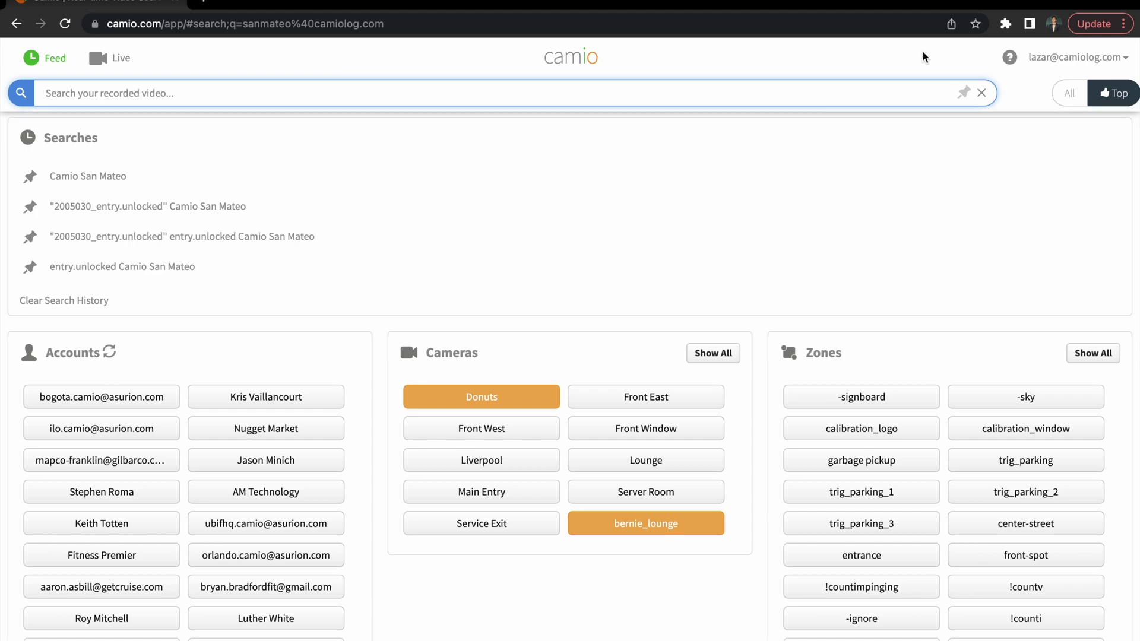
{"action": "left_click", "coordinate": [980, 94]}
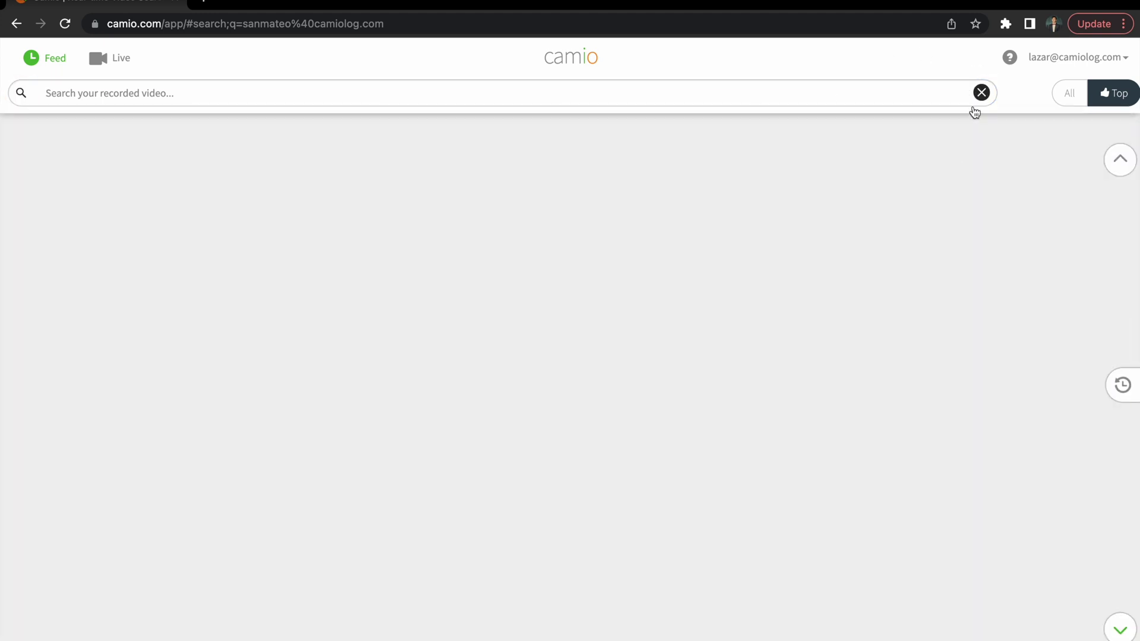